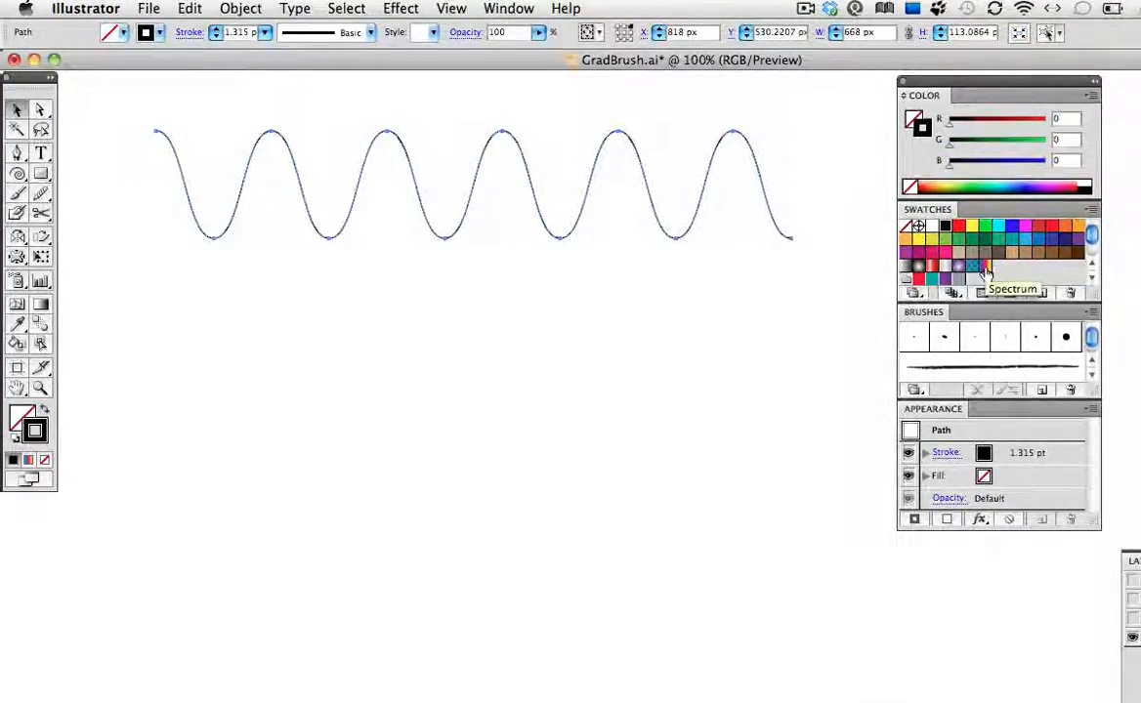
# Try the Spectrum gradient swatch as the fill of the wavy path
pyautogui.click(983, 266)
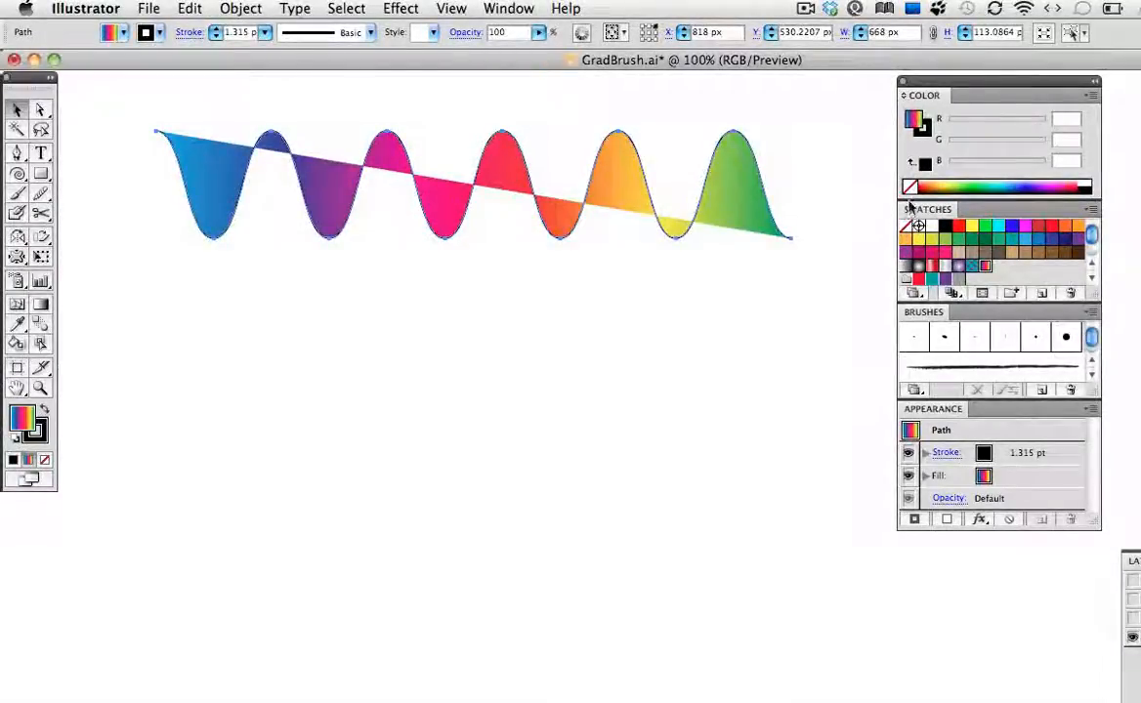
pyautogui.click(908, 189)
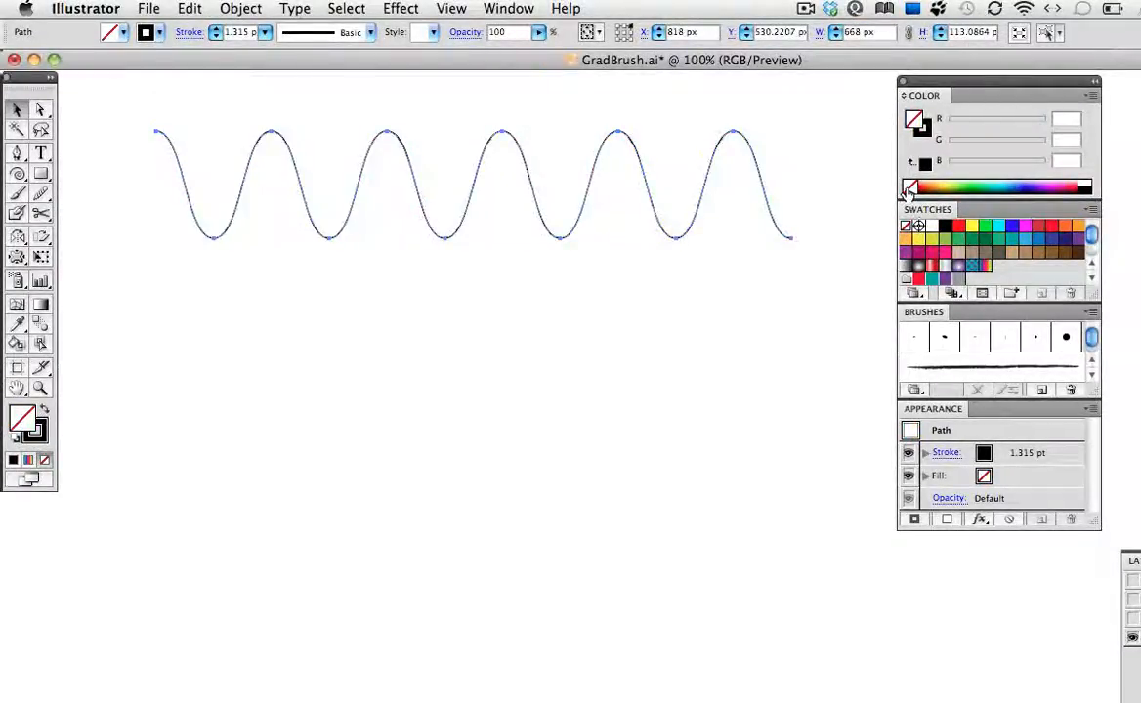
pyautogui.press('super+f')
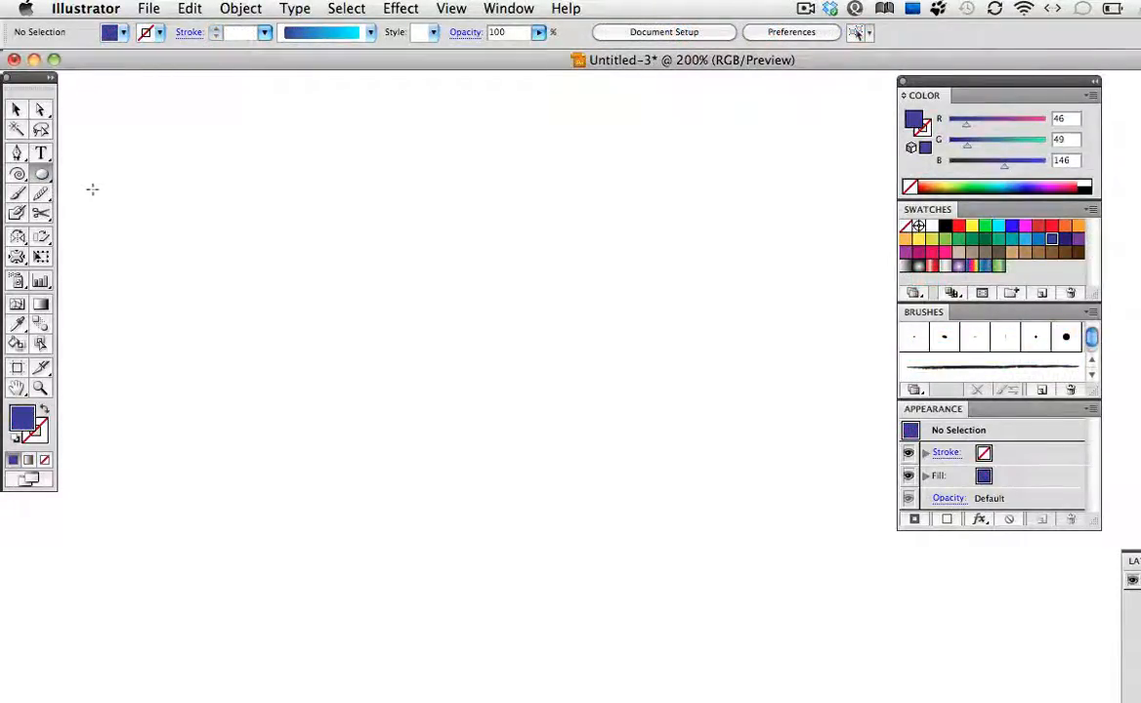
# Draw an 11 px dark blue circle, place a copy level with it about 365 px to the right, and fill the copy cyan
pyautogui.moveTo(92, 188)
pyautogui.mouseDown()
pyautogui.moveTo(82, 179)
pyautogui.moveTo(789, 216)
pyautogui.mouseUp()
pyautogui.press('v')
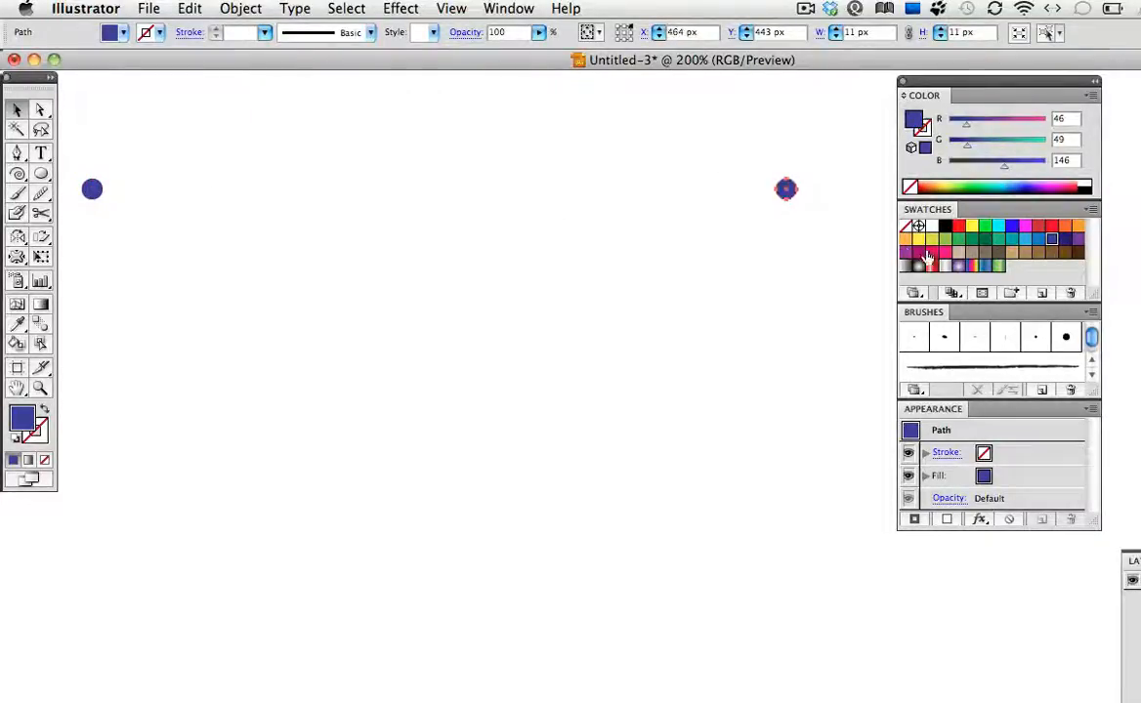
pyautogui.click(998, 227)
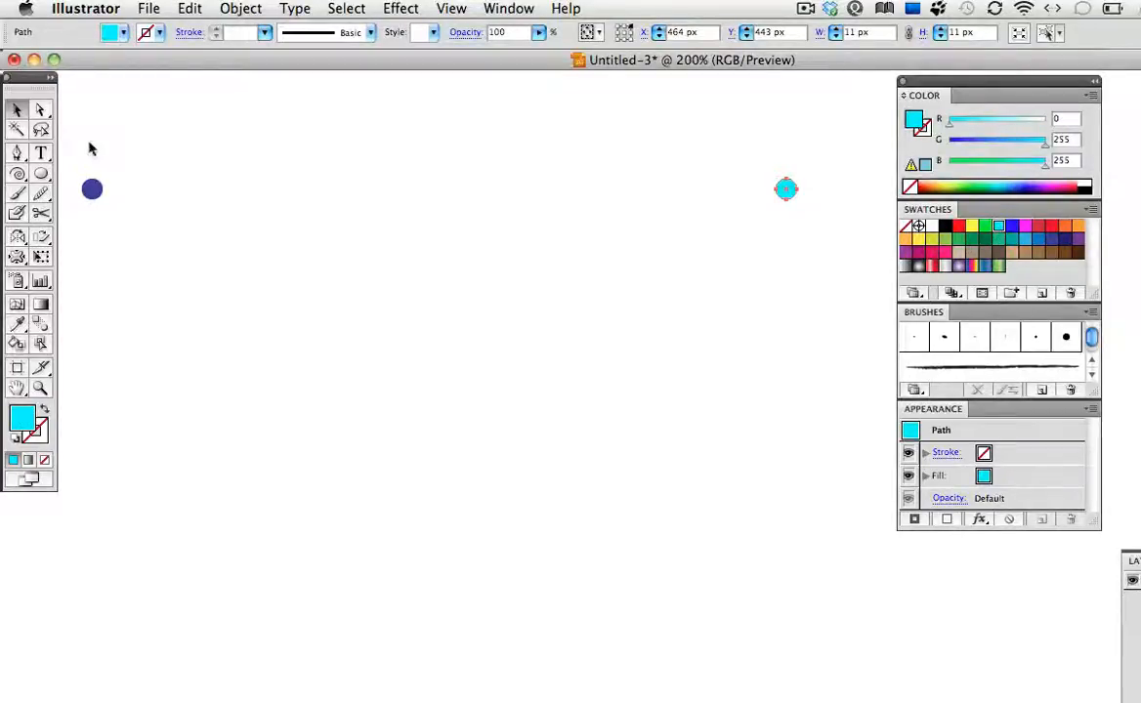
# Make a blend between the dark blue circle and the cyan circle
pyautogui.moveTo(88, 149); pyautogui.dragTo(828, 251)
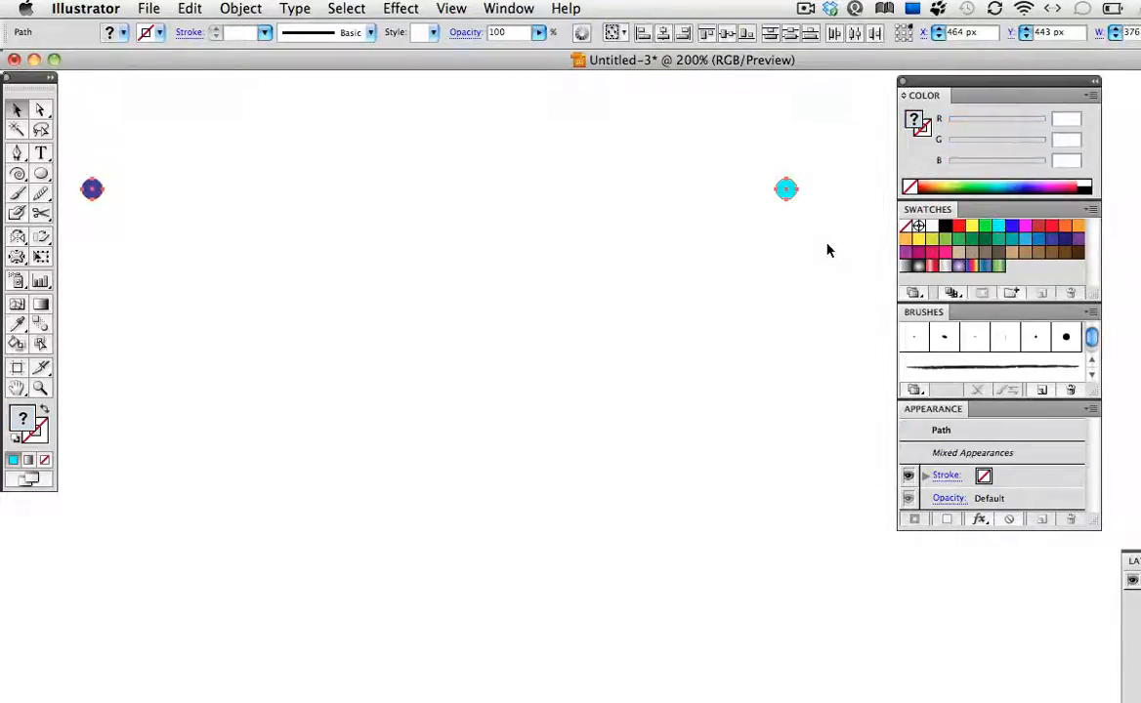
pyautogui.click(241, 9)
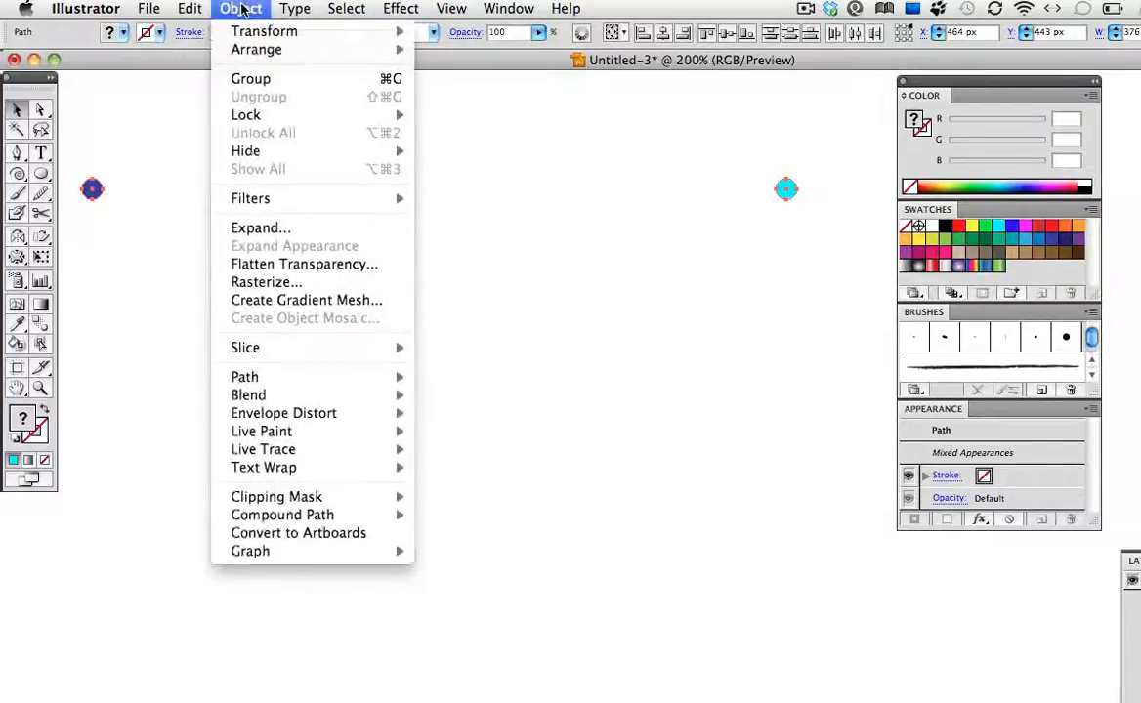
pyautogui.moveTo(293, 395)
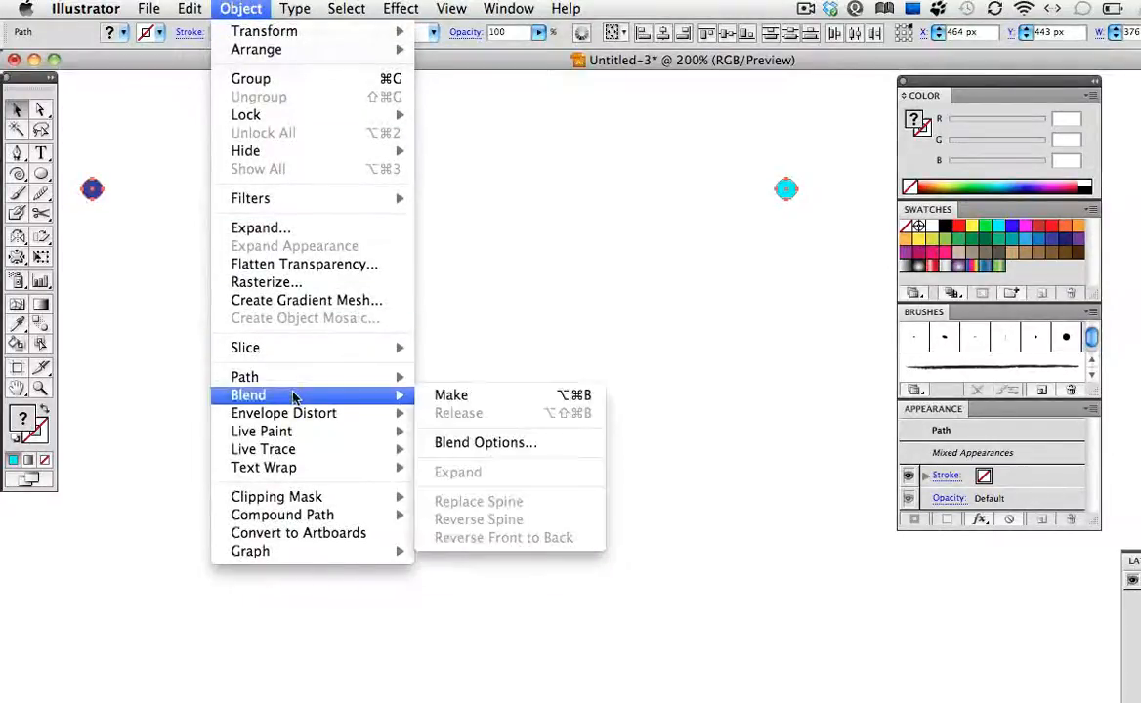
pyautogui.click(430, 398)
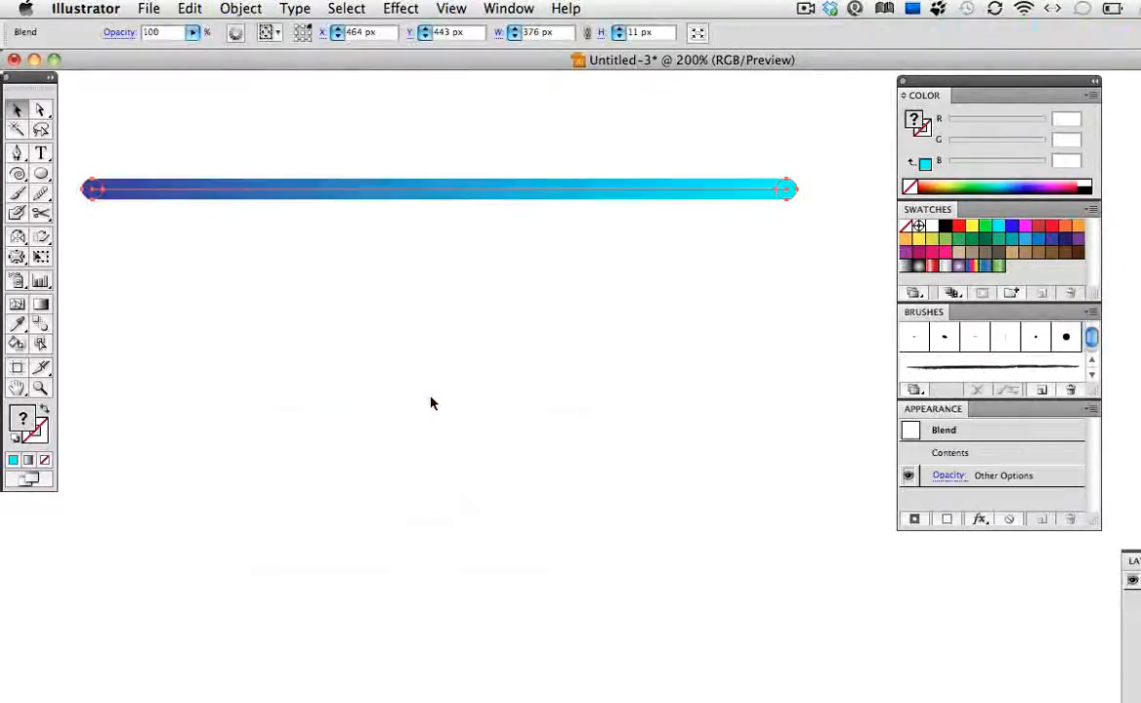
pyautogui.click(436, 397)
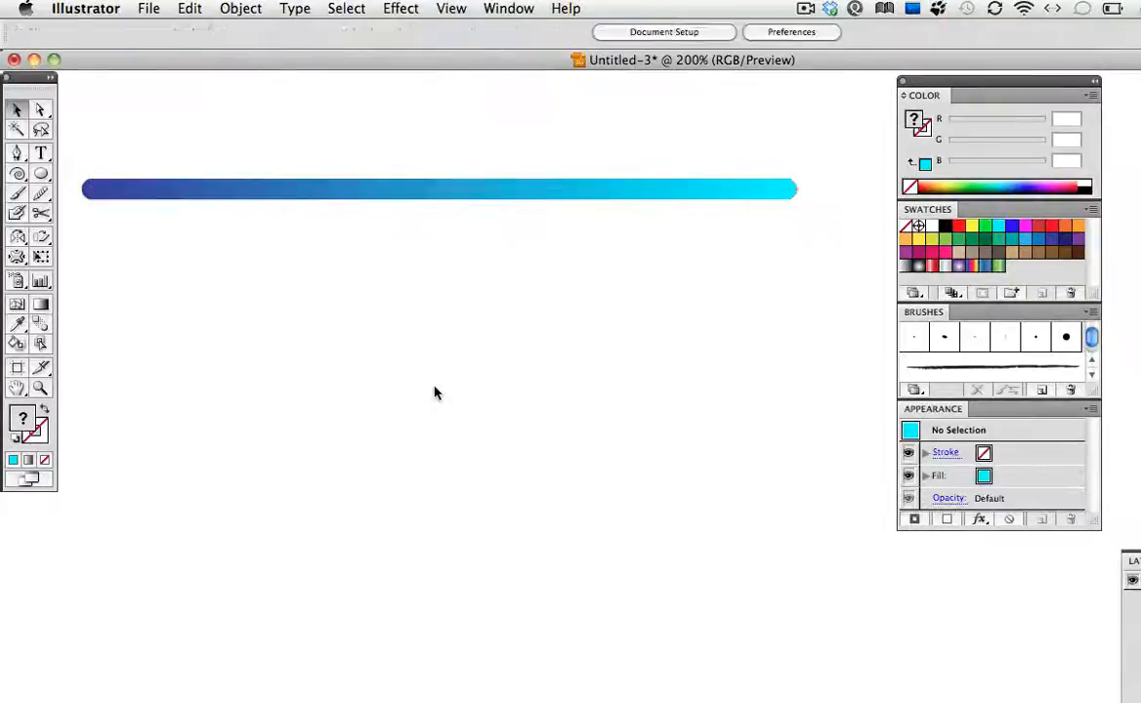
# Try setting the blend's spacing to Specified Steps with 8 steps
pyautogui.click(537, 195)
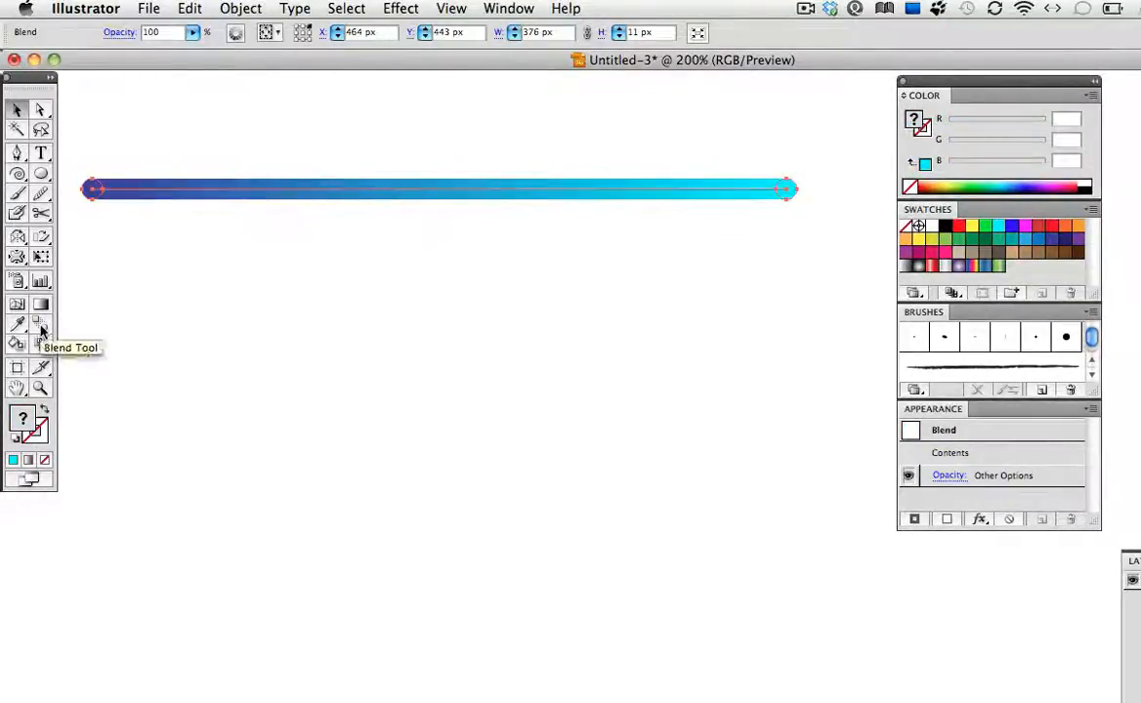
pyautogui.doubleClick(40, 325)
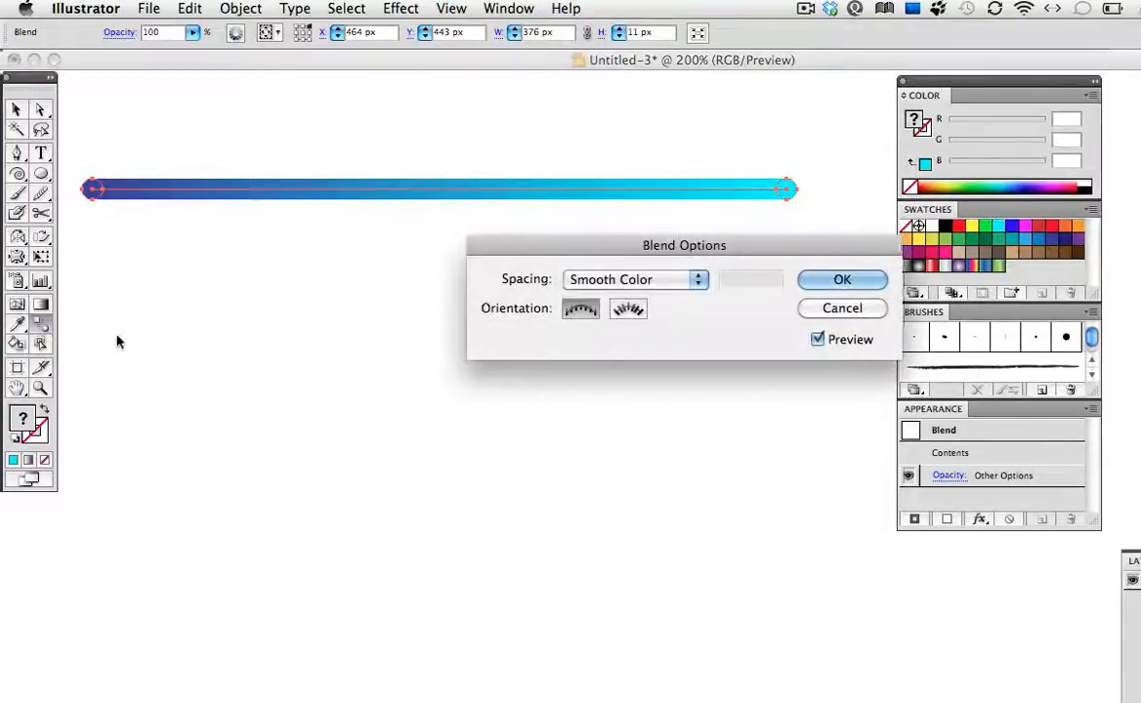
pyautogui.click(605, 283)
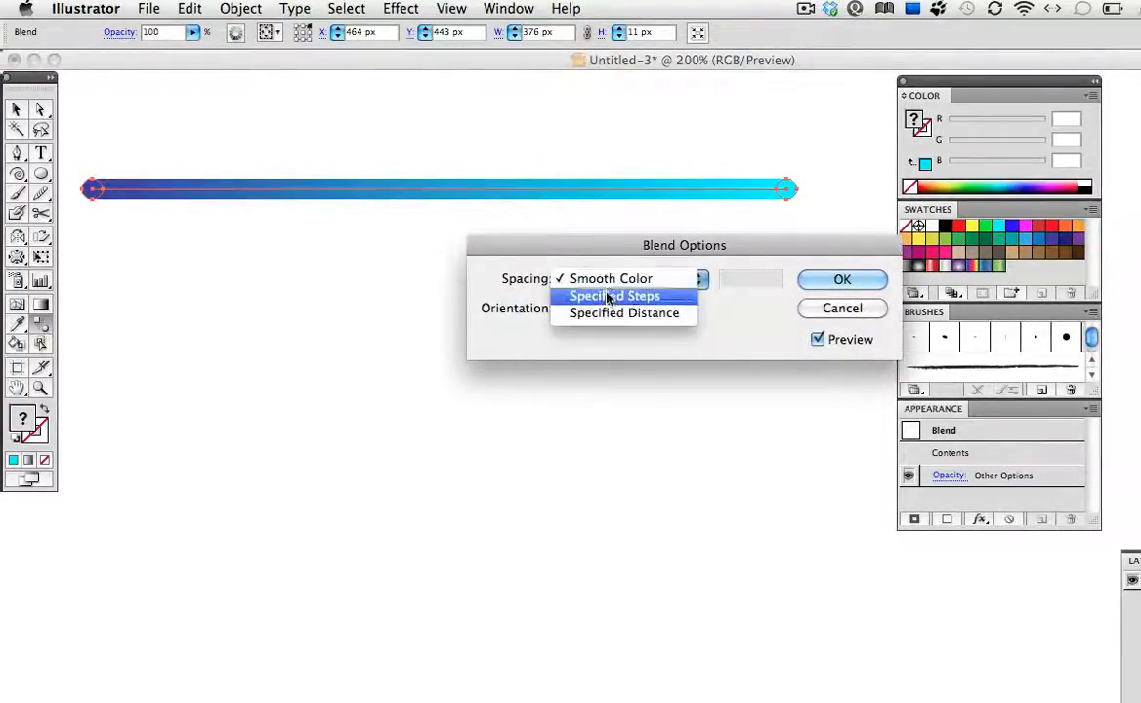
pyautogui.click(608, 295)
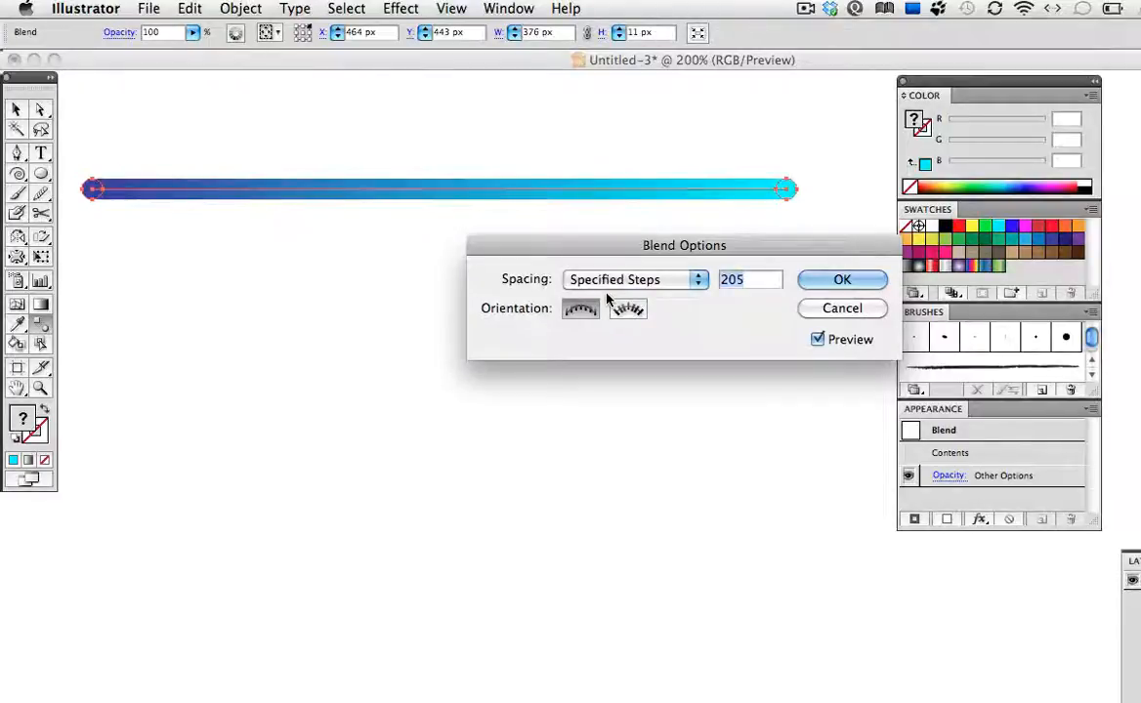
pyautogui.write('8')
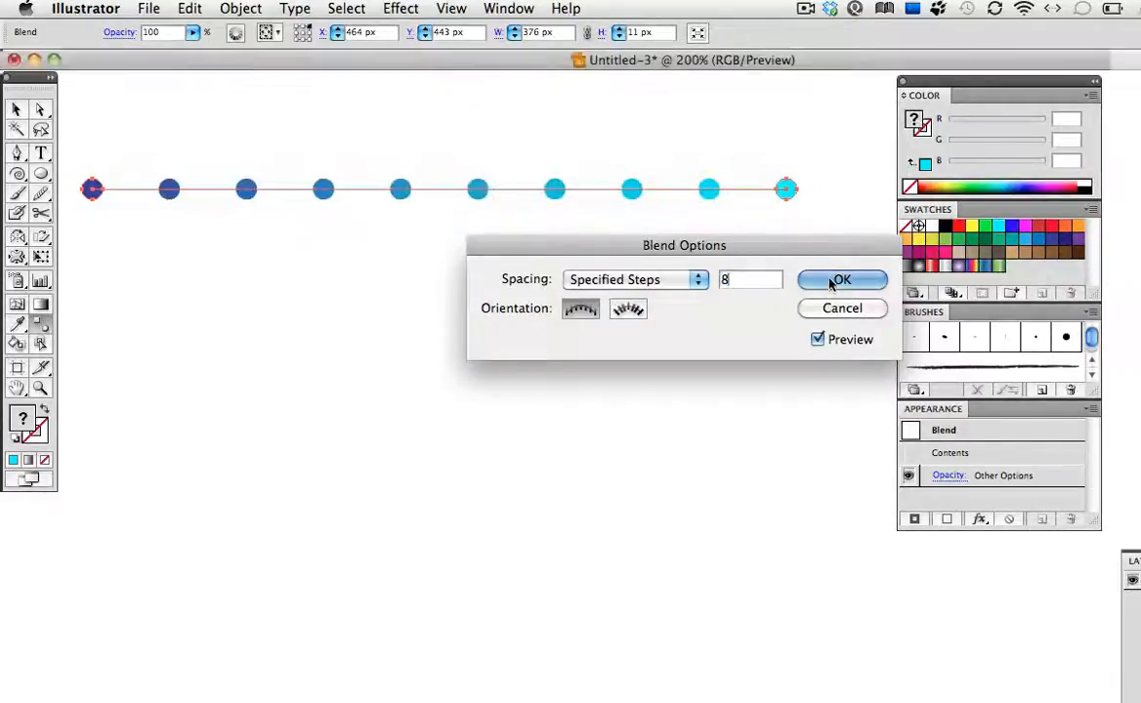
pyautogui.click(840, 280)
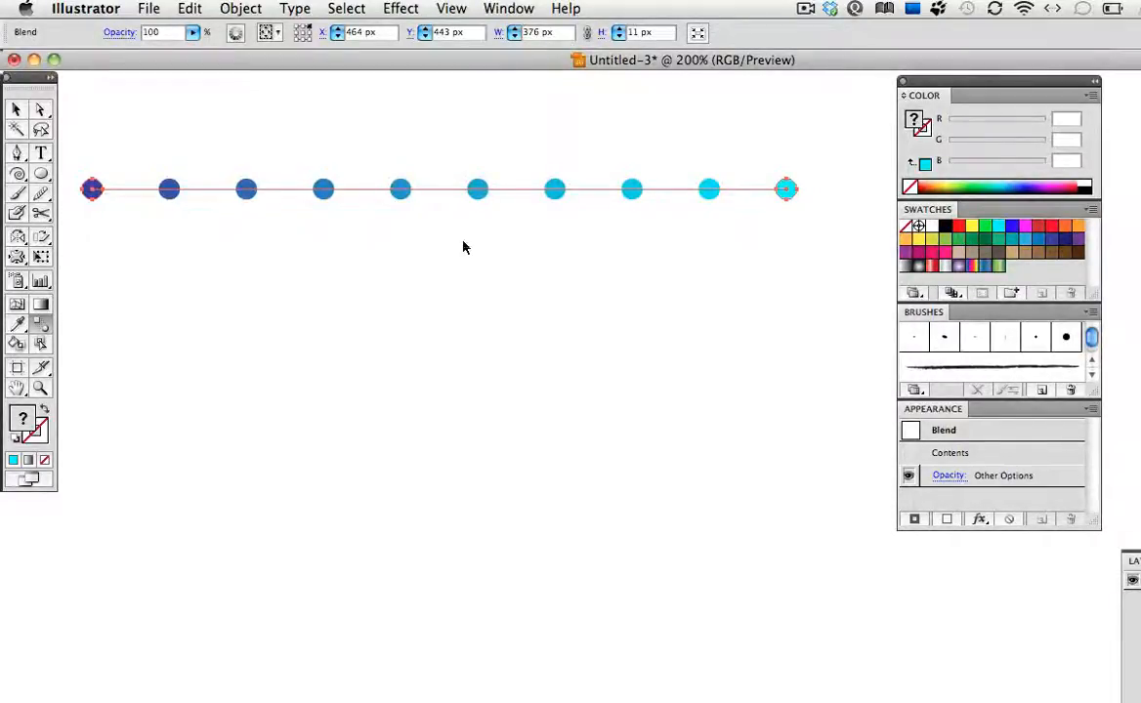
pyautogui.press('super+z')
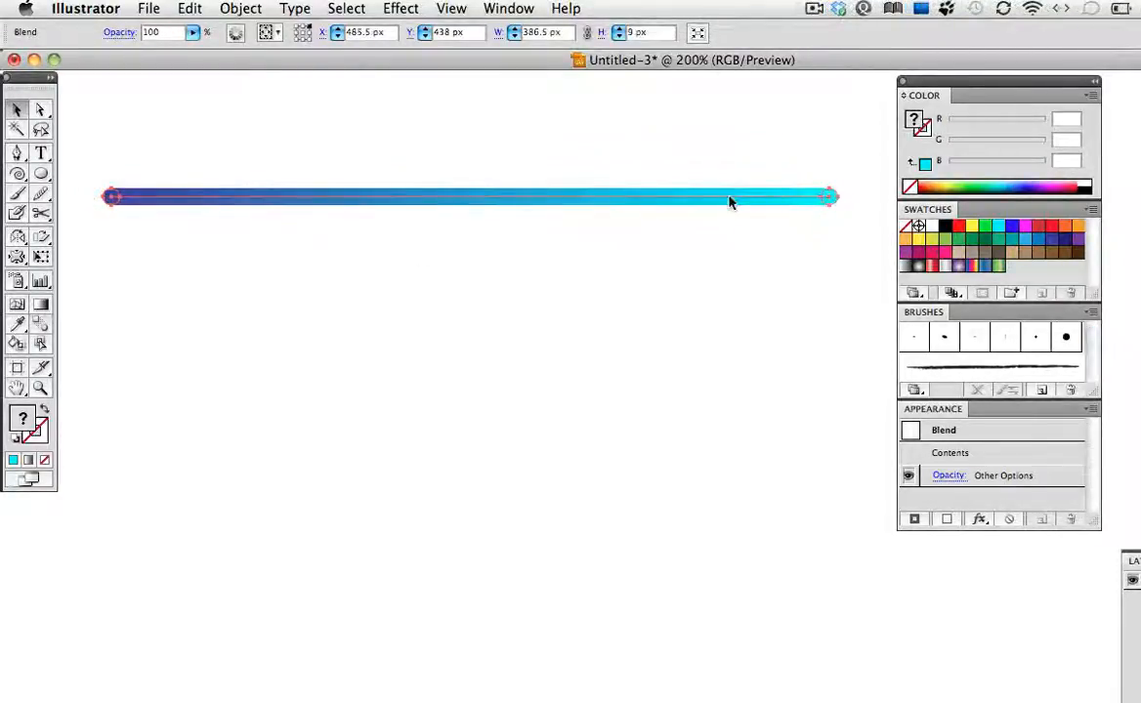
# Create a new art brush named Blue Grad from the blue blend
pyautogui.moveTo(729, 202)
pyautogui.mouseDown()
pyautogui.moveTo(759, 247)
pyautogui.moveTo(936, 362)
pyautogui.mouseUp()
pyautogui.click(581, 334)
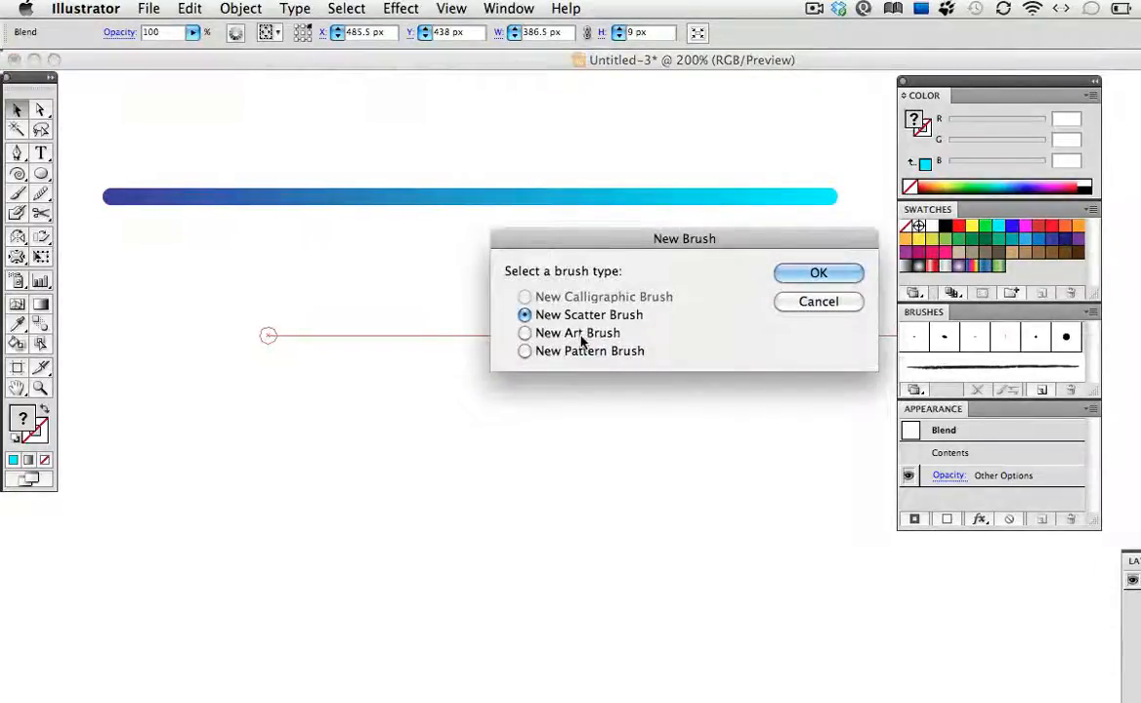
pyautogui.click(807, 276)
pyautogui.write('Bl')
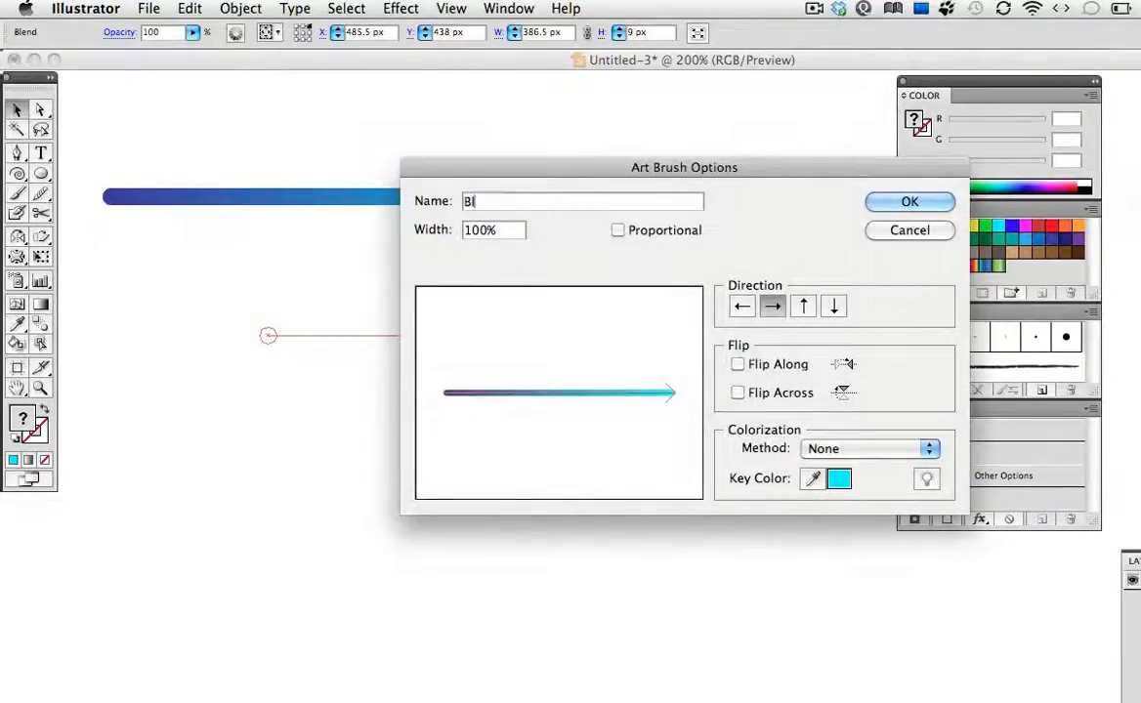
pyautogui.write('ue Grad')
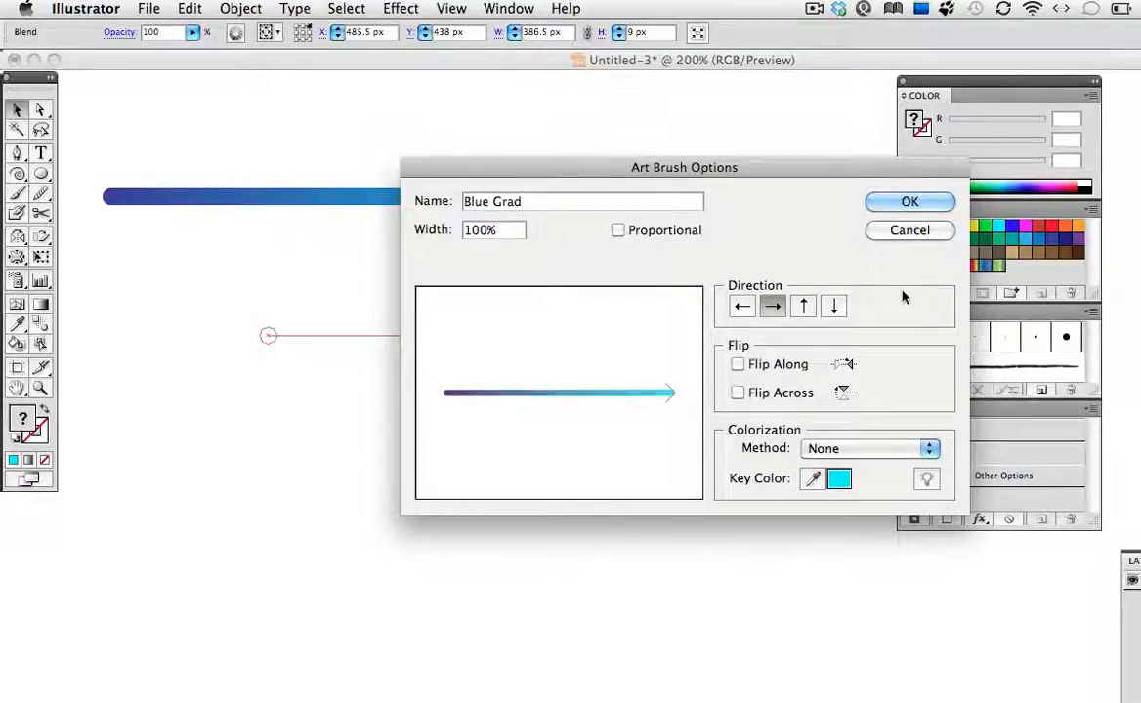
pyautogui.click(908, 202)
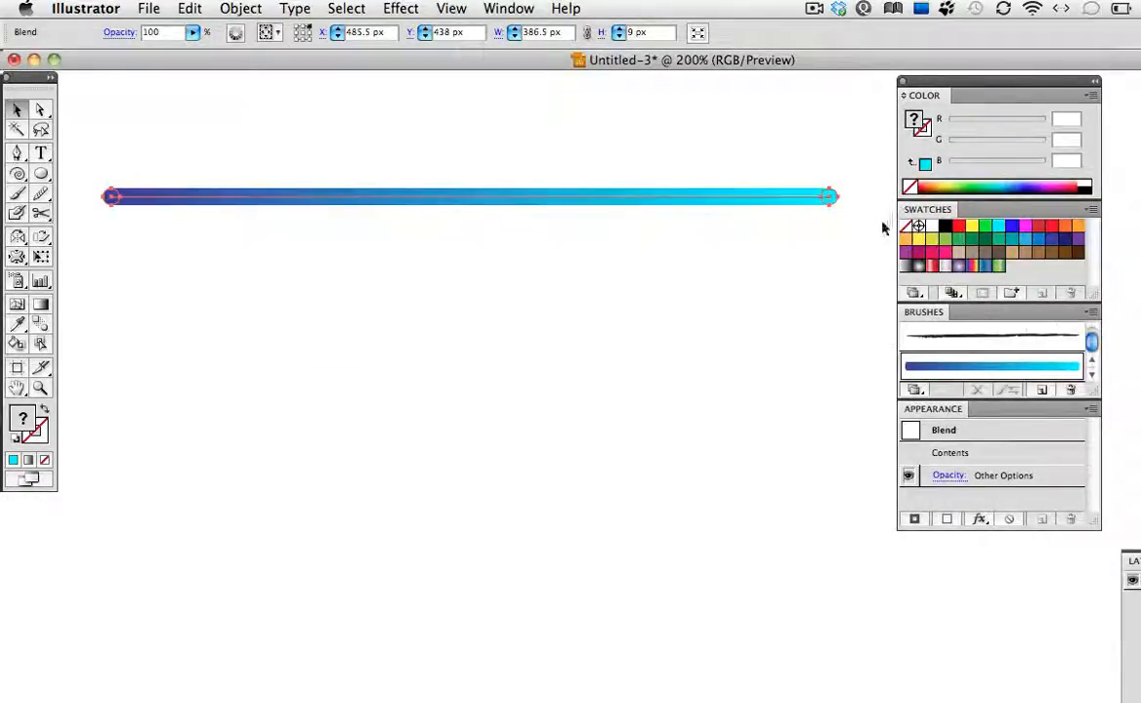
# Draw a spiral about 105 by 103 px below the blend and apply the Blue Grad brush to it
pyautogui.press('super+shift+a')
pyautogui.click(17, 174)
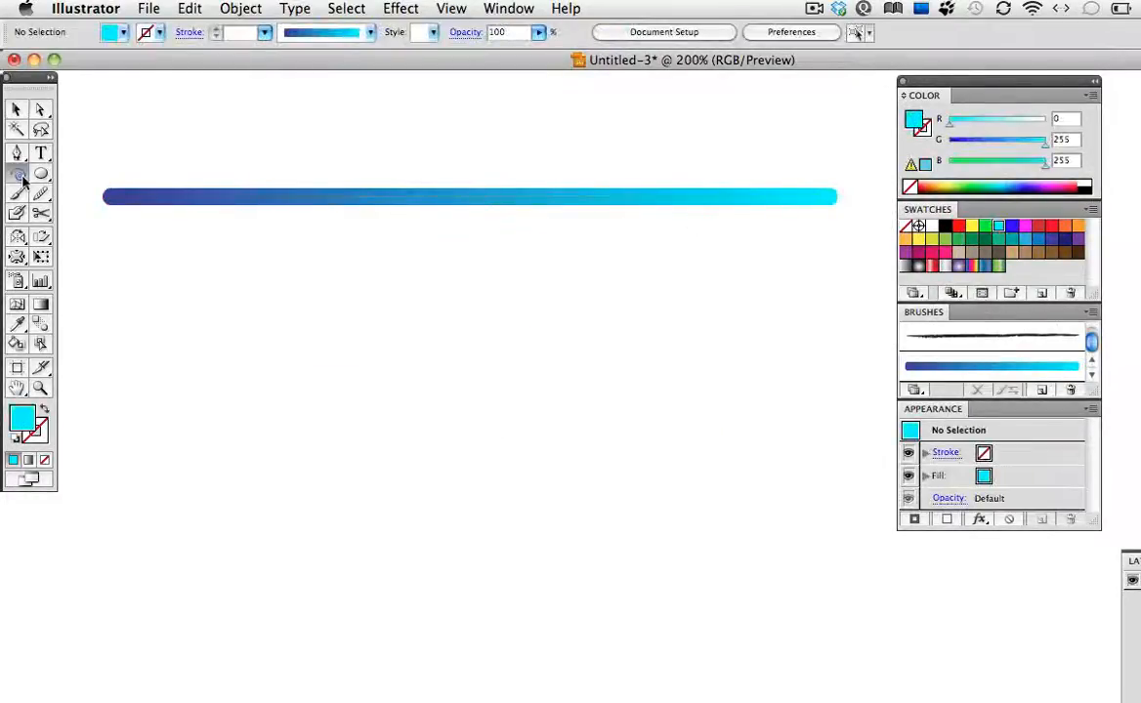
pyautogui.moveTo(423, 370); pyautogui.dragTo(325, 301)
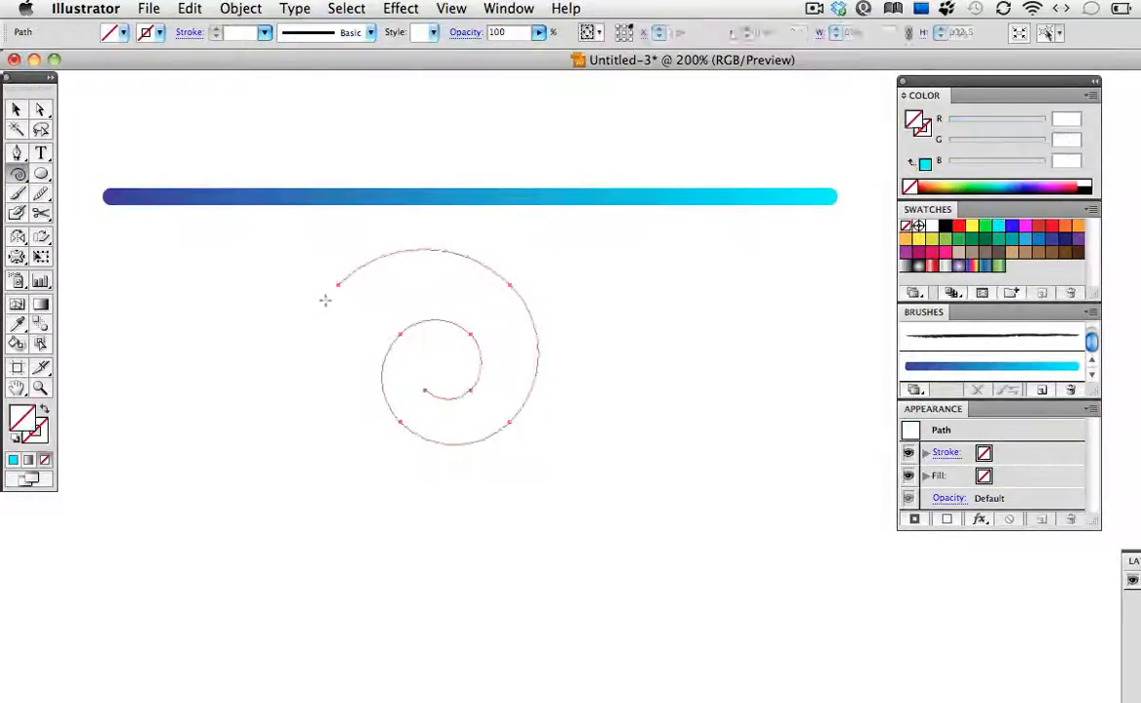
pyautogui.click(969, 378)
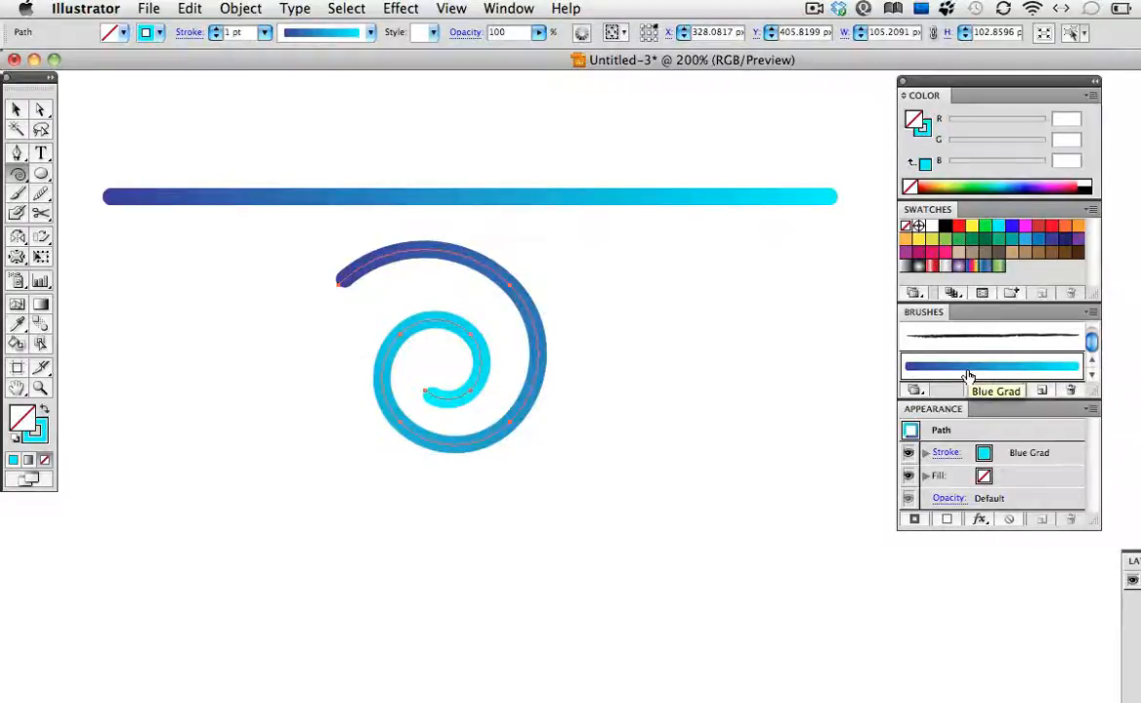
pyautogui.press('super+shift+a')
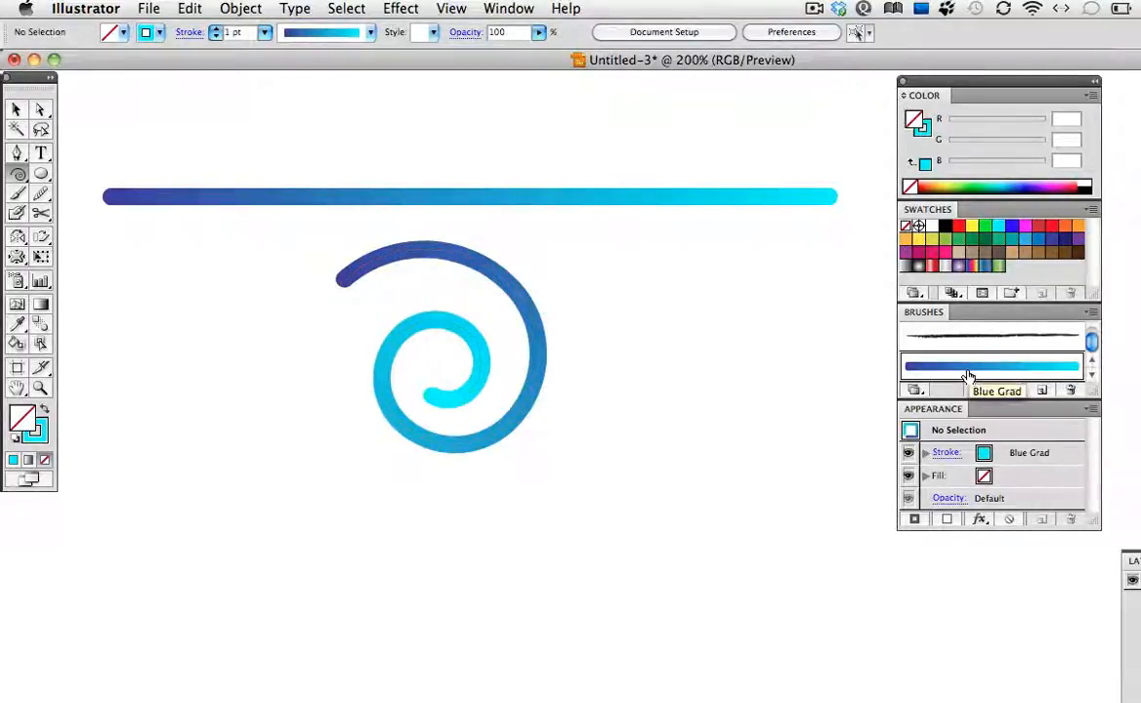
# Try releasing the rainbow blend in GradBrush.ai into its separate circles
pyautogui.click(810, 8)
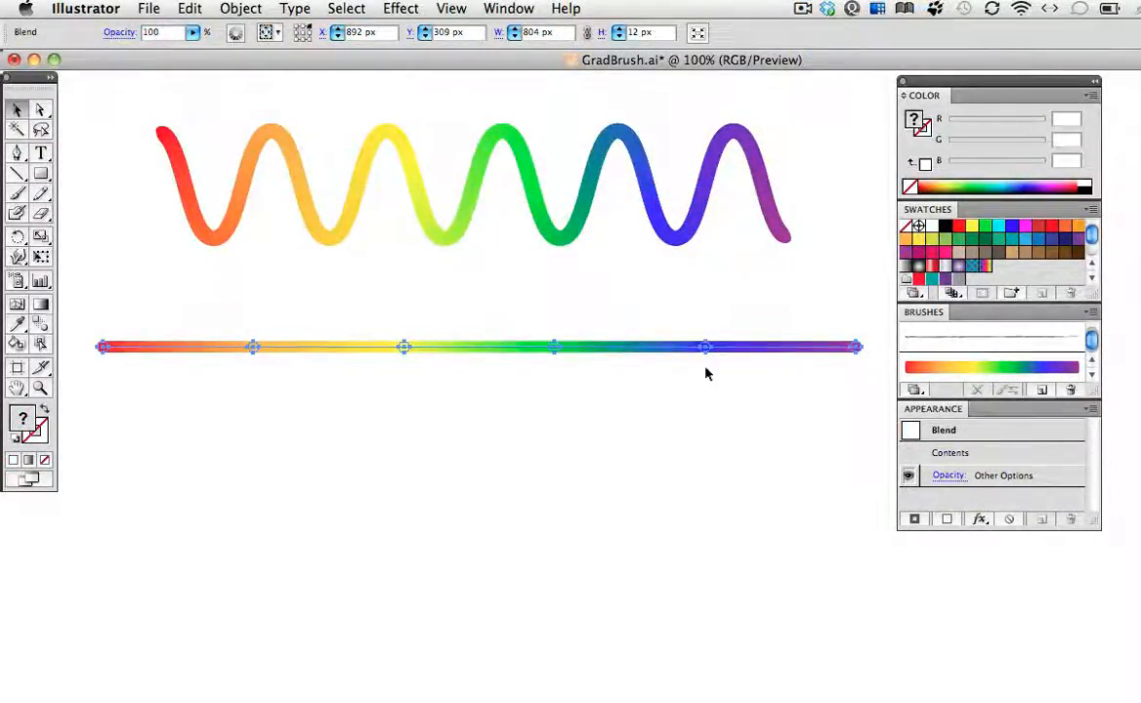
pyautogui.click(240, 8)
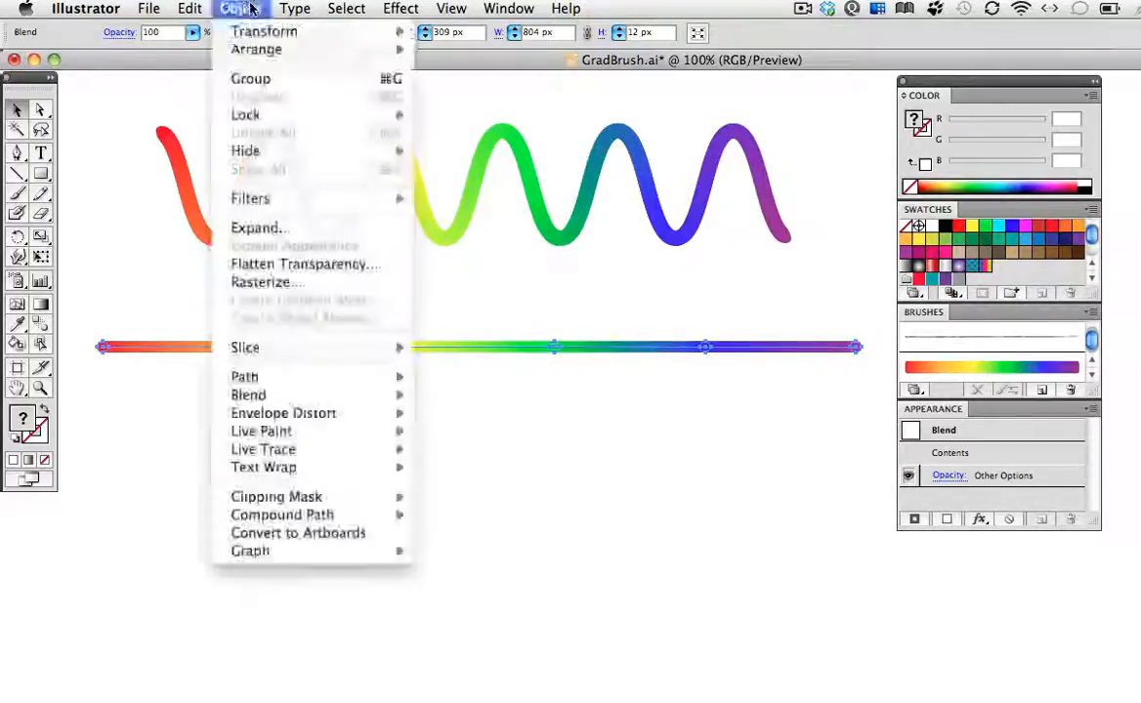
pyautogui.moveTo(320, 397)
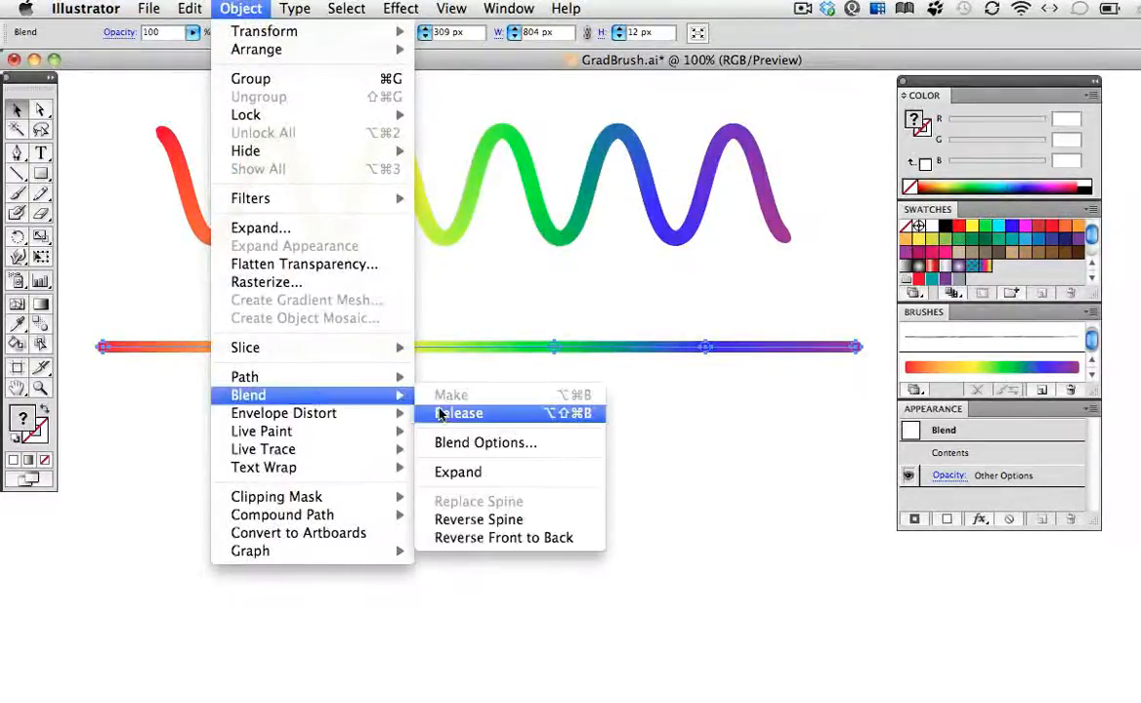
pyautogui.click(442, 413)
pyautogui.click(432, 415)
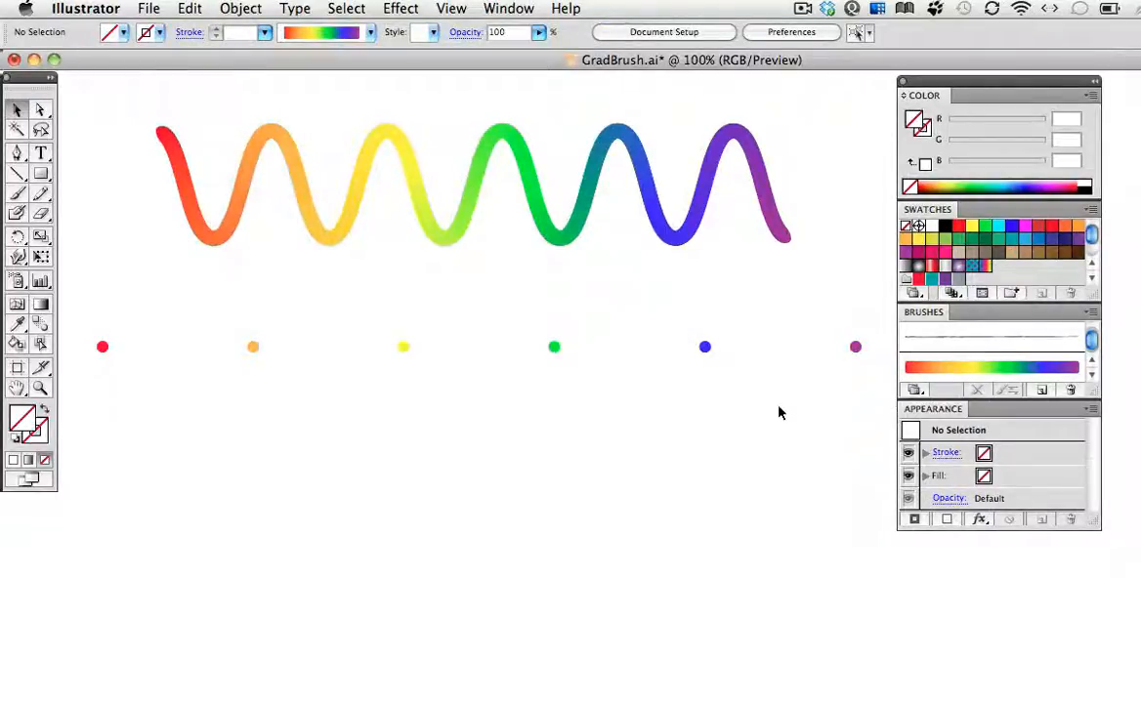
pyautogui.press('super+z')
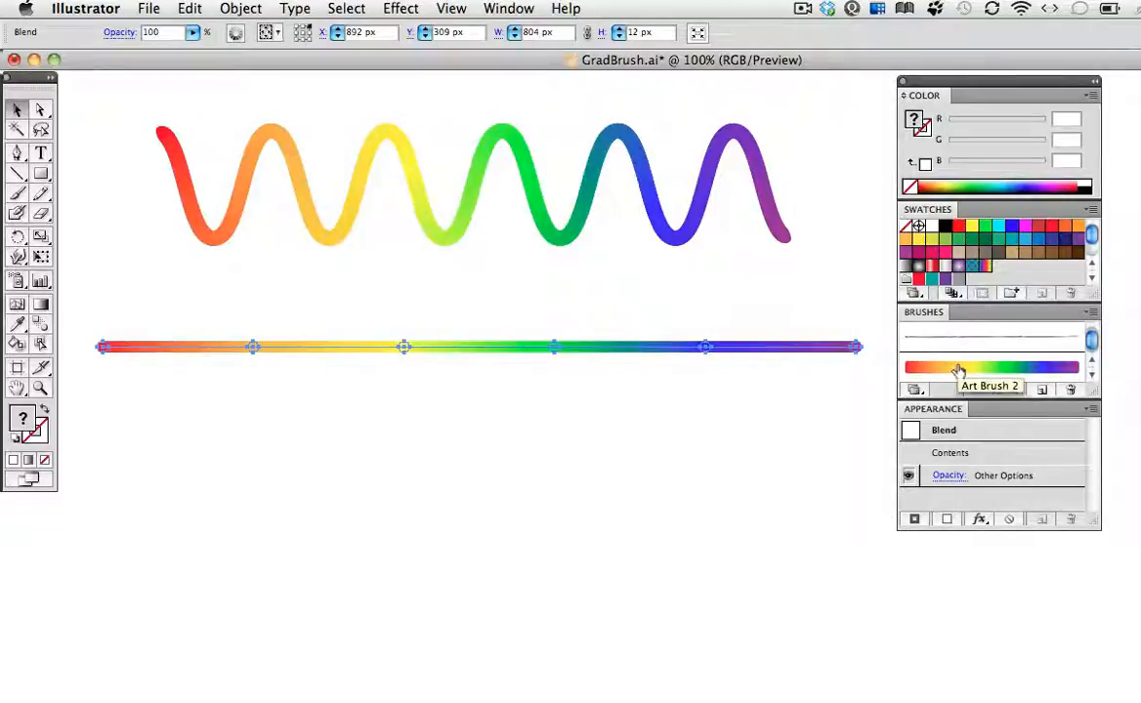
# Paint a freehand zigzag stroke about 437 by 217 px with the wavy path's rainbow brush, Art Brush 2
pyautogui.click(771, 231)
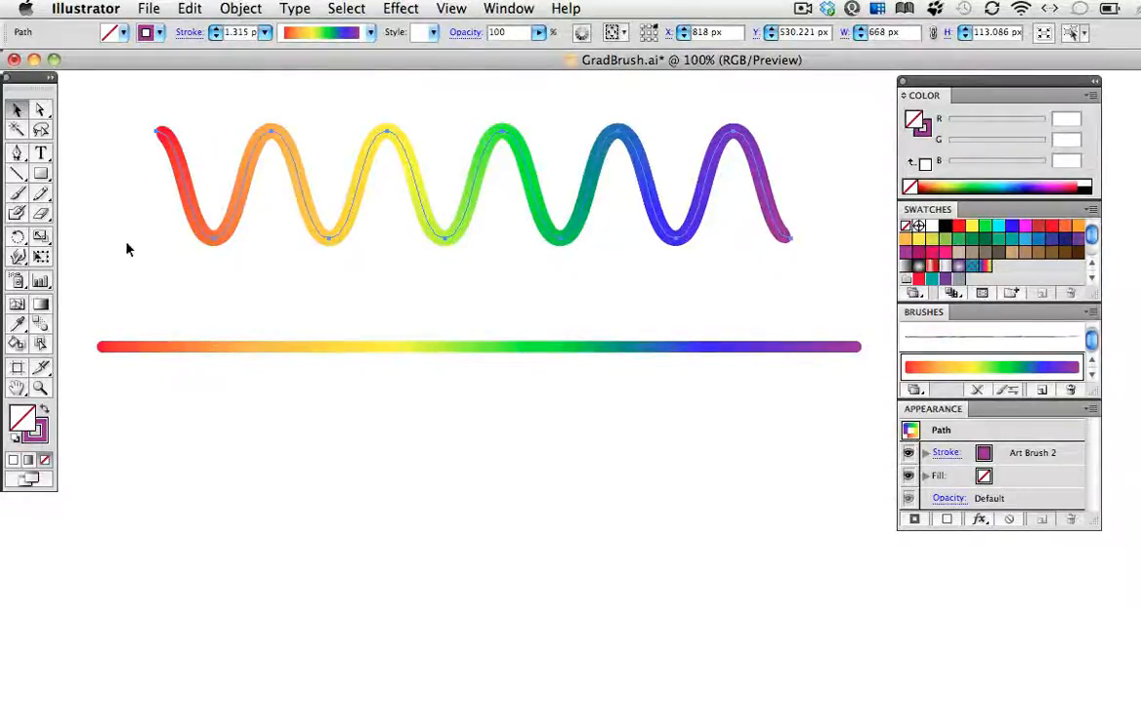
pyautogui.press('b')
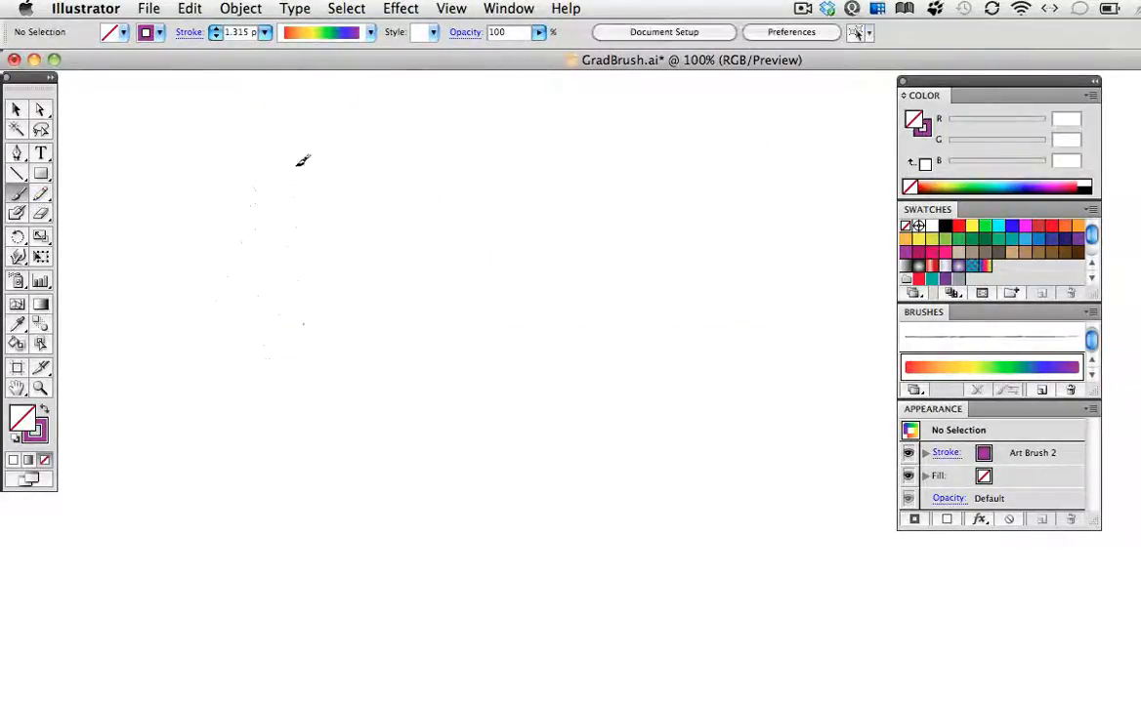
pyautogui.moveTo(303, 159)
pyautogui.mouseDown()
pyautogui.moveTo(303, 324)
pyautogui.moveTo(500, 274)
pyautogui.moveTo(633, 300)
pyautogui.mouseUp()
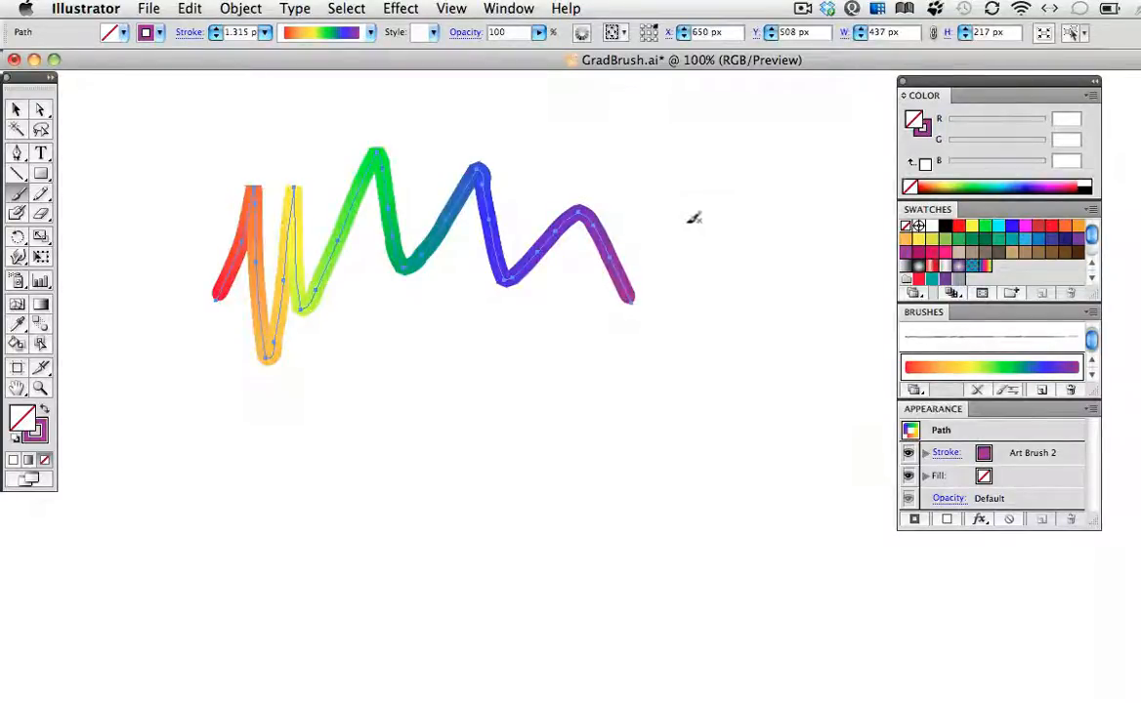
# Set the painted zigzag's stroke weight to 8 pt and deselect it
pyautogui.click(263, 32)
pyautogui.click(277, 157)
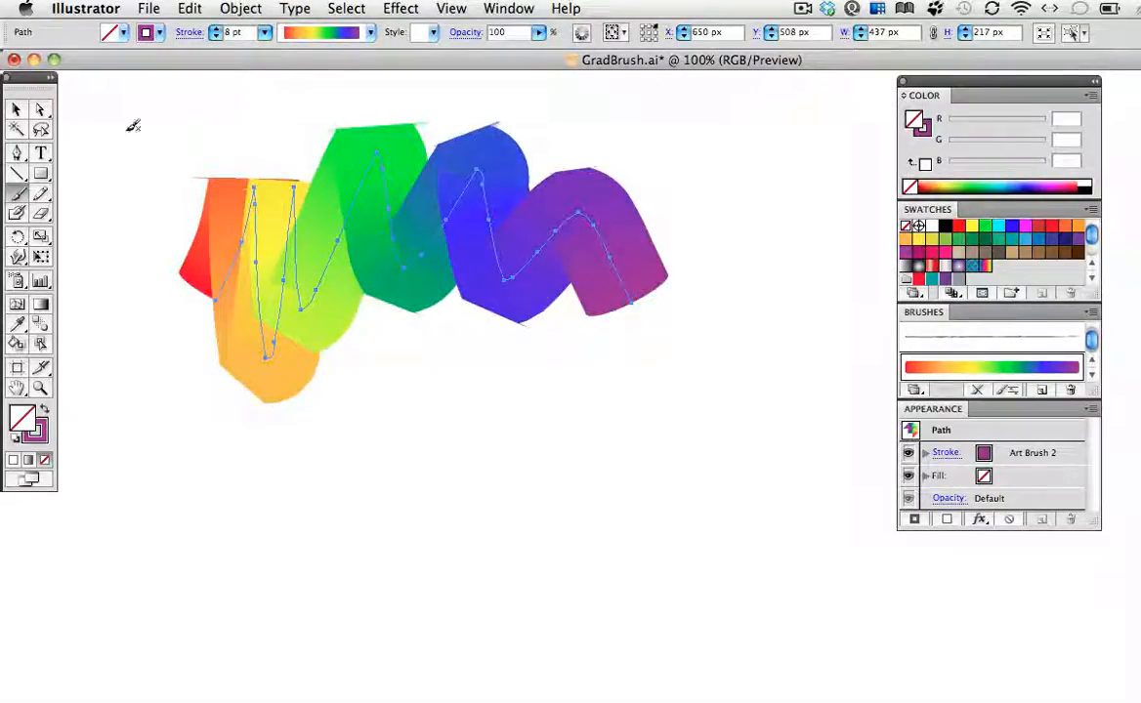
pyautogui.click(16, 110)
pyautogui.click(95, 120)
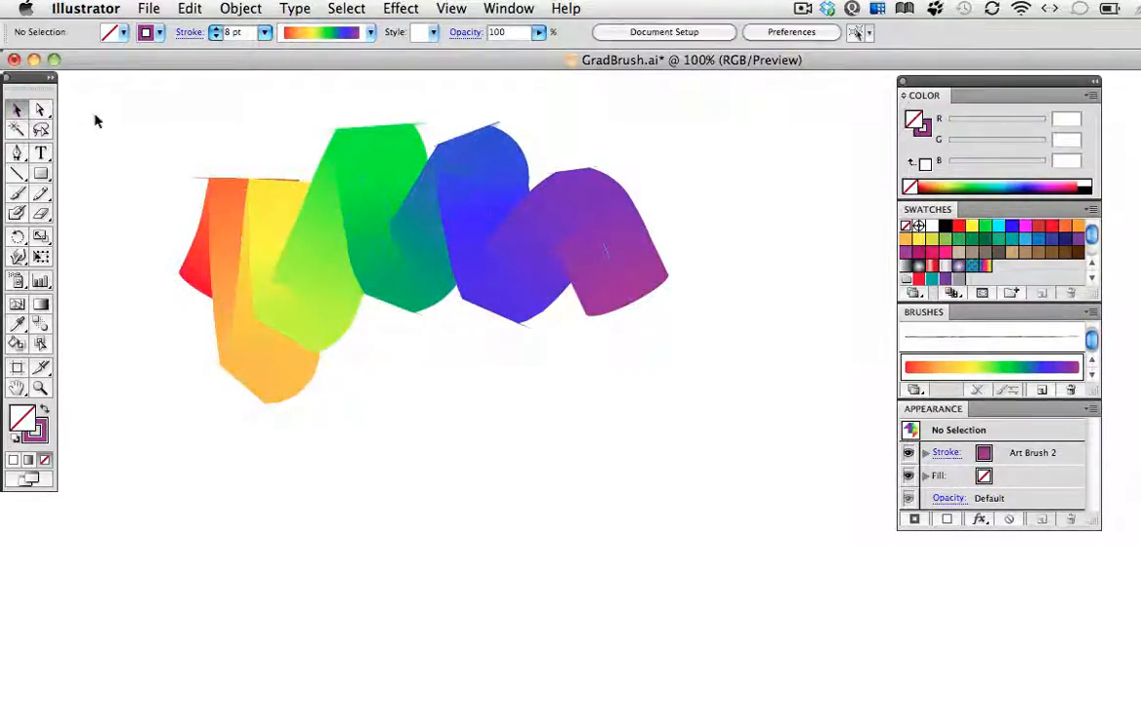
# Stretch the painted rainbow zigzag horizontally to about 635 px wide and set its stroke weight to 4 pt
pyautogui.click(286, 263)
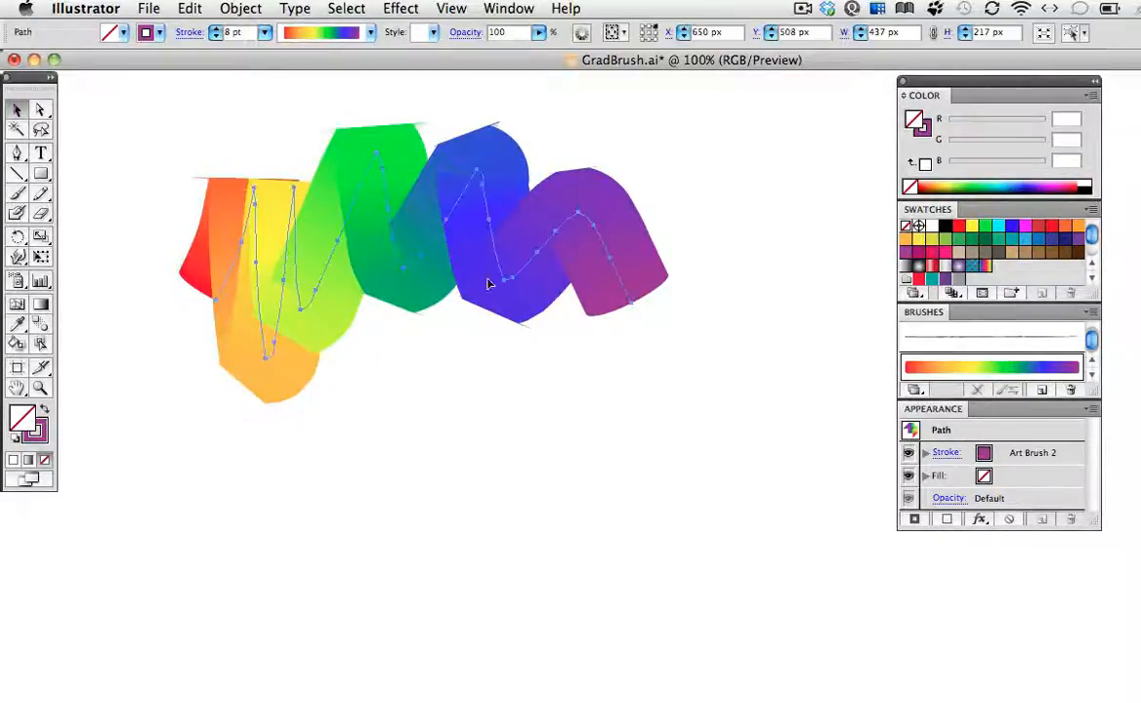
pyautogui.press('super+shift+b')
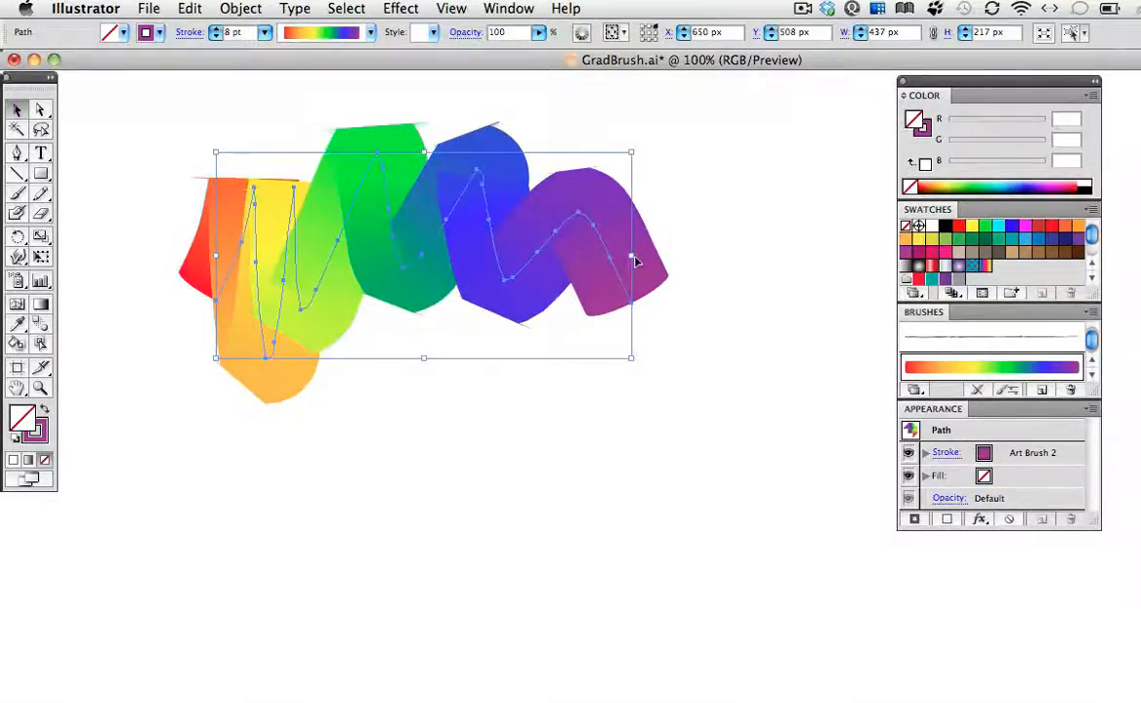
pyautogui.moveTo(633, 256); pyautogui.dragTo(820, 256)
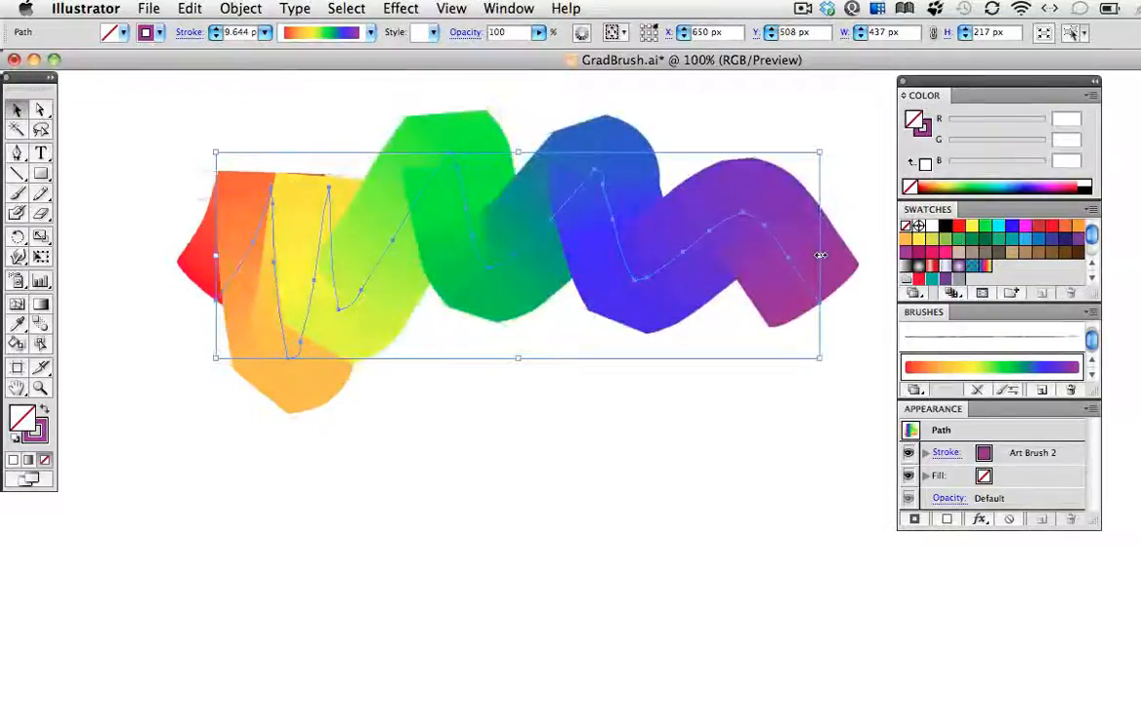
# Apply a previewed Tweak effect to the zigzag with 35% horizontal and 52% vertical relative distortion
pyautogui.click(401, 8)
pyautogui.moveTo(509, 186)
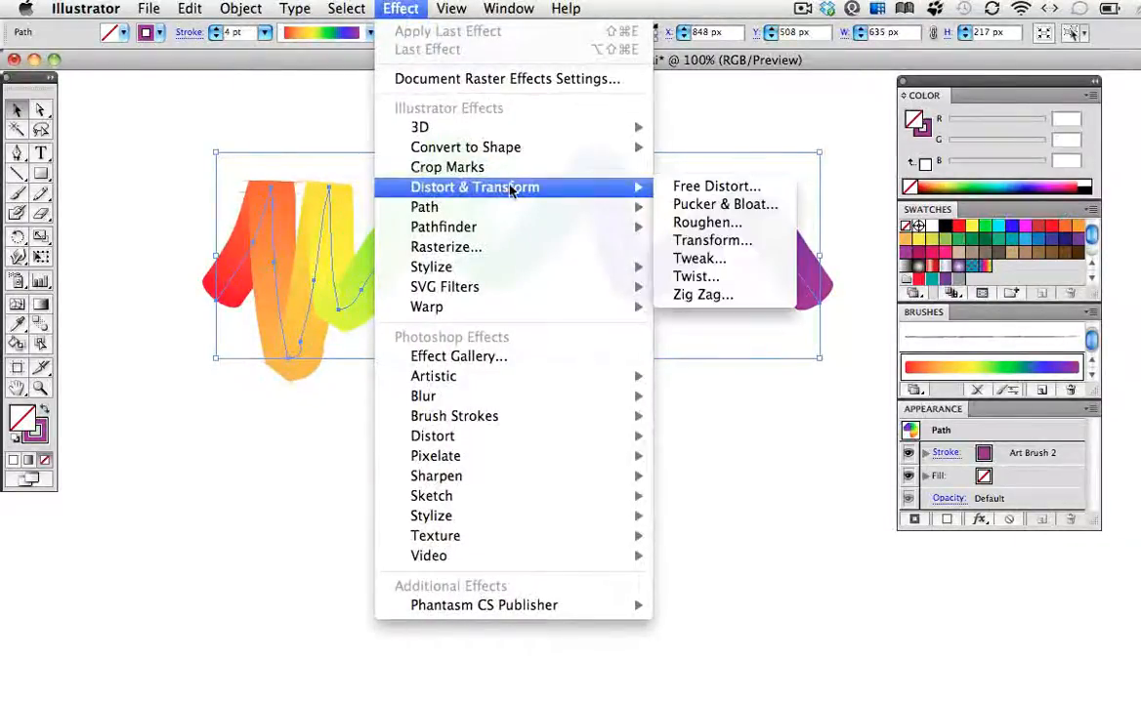
pyautogui.click(722, 257)
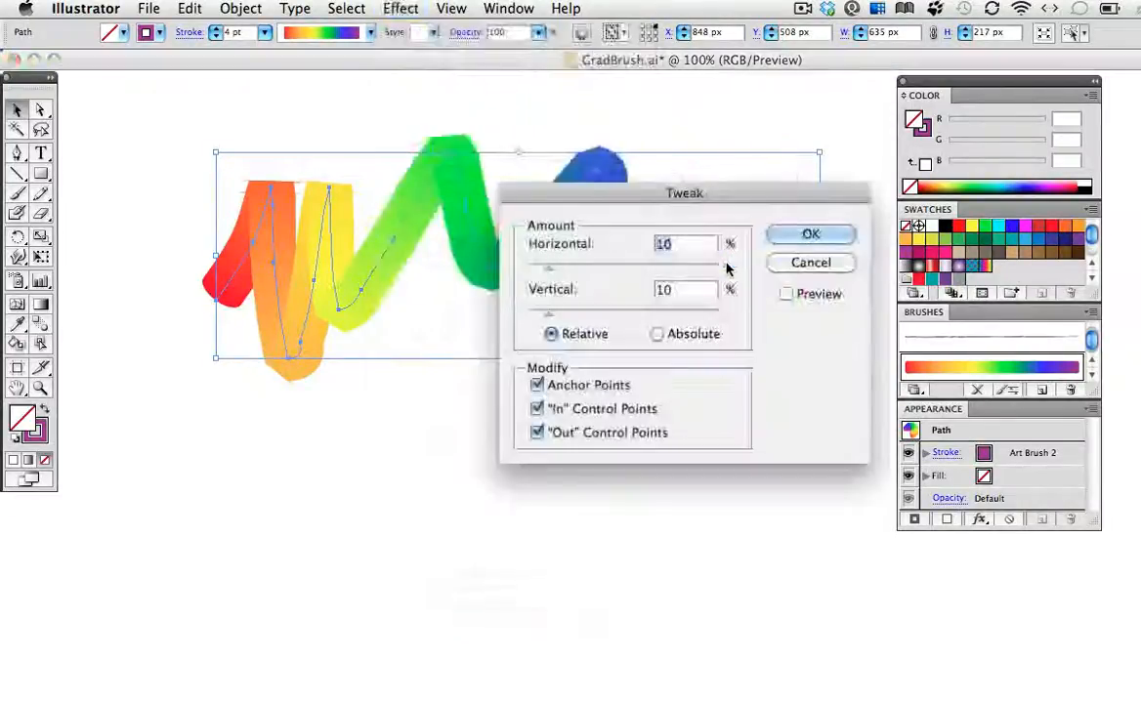
pyautogui.click(786, 293)
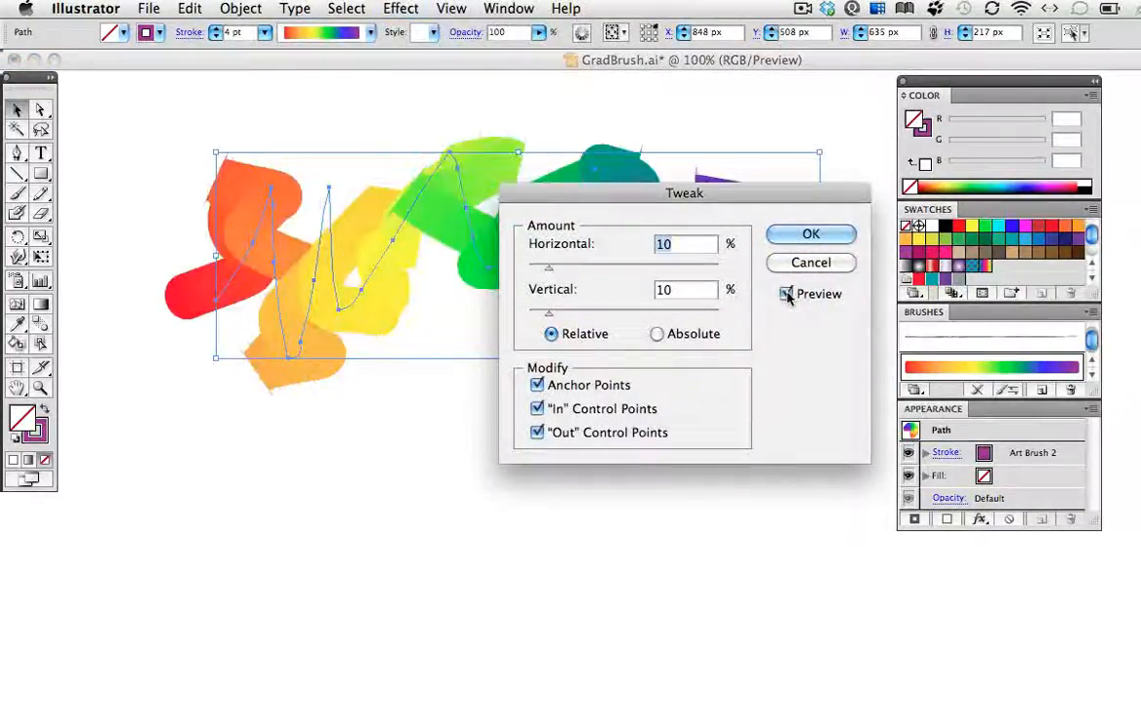
pyautogui.moveTo(763, 208); pyautogui.dragTo(755, 409)
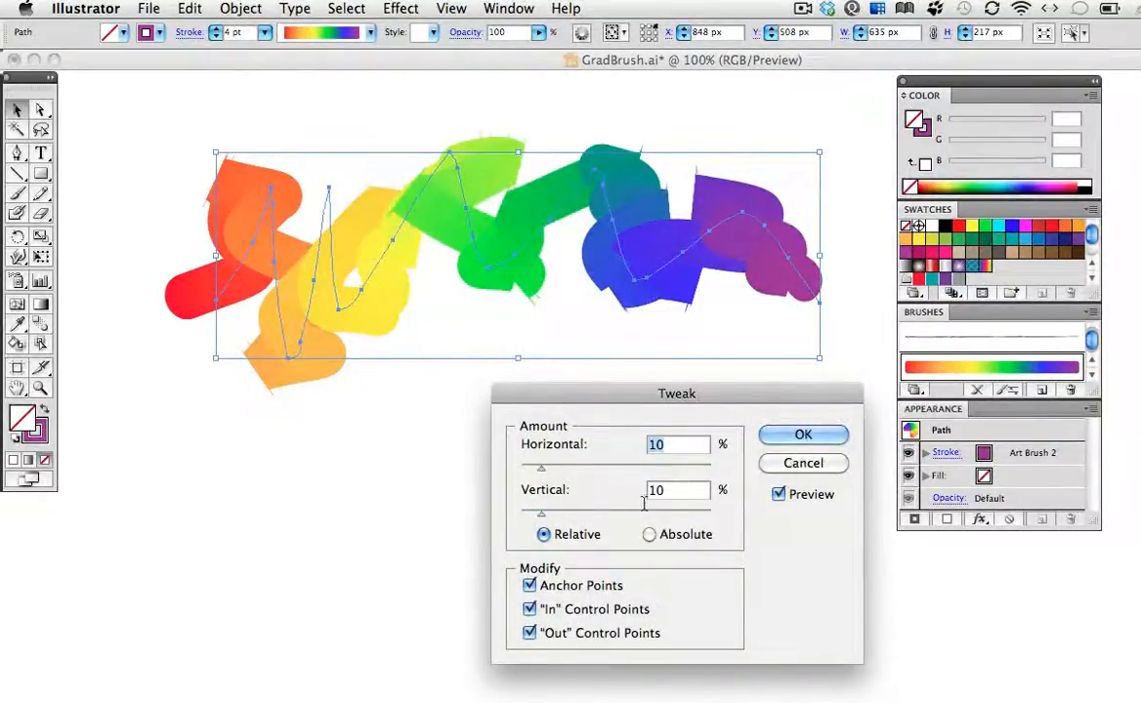
pyautogui.moveTo(541, 466); pyautogui.dragTo(587, 469)
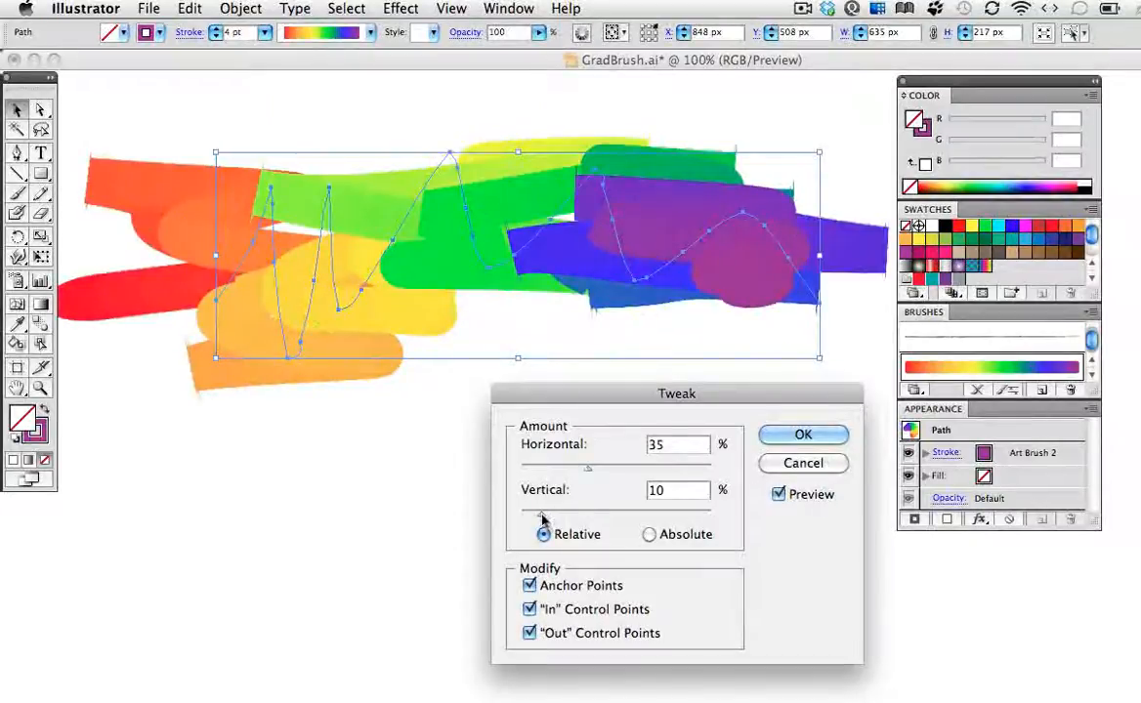
pyautogui.moveTo(541, 512); pyautogui.dragTo(618, 512)
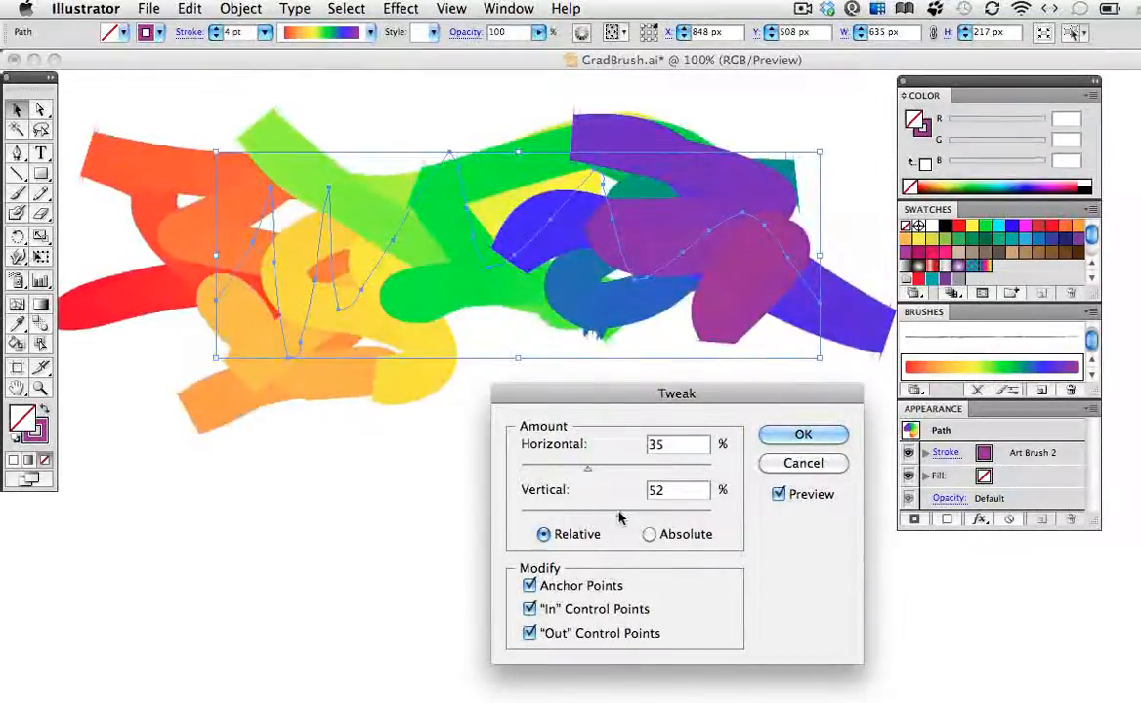
pyautogui.click(811, 437)
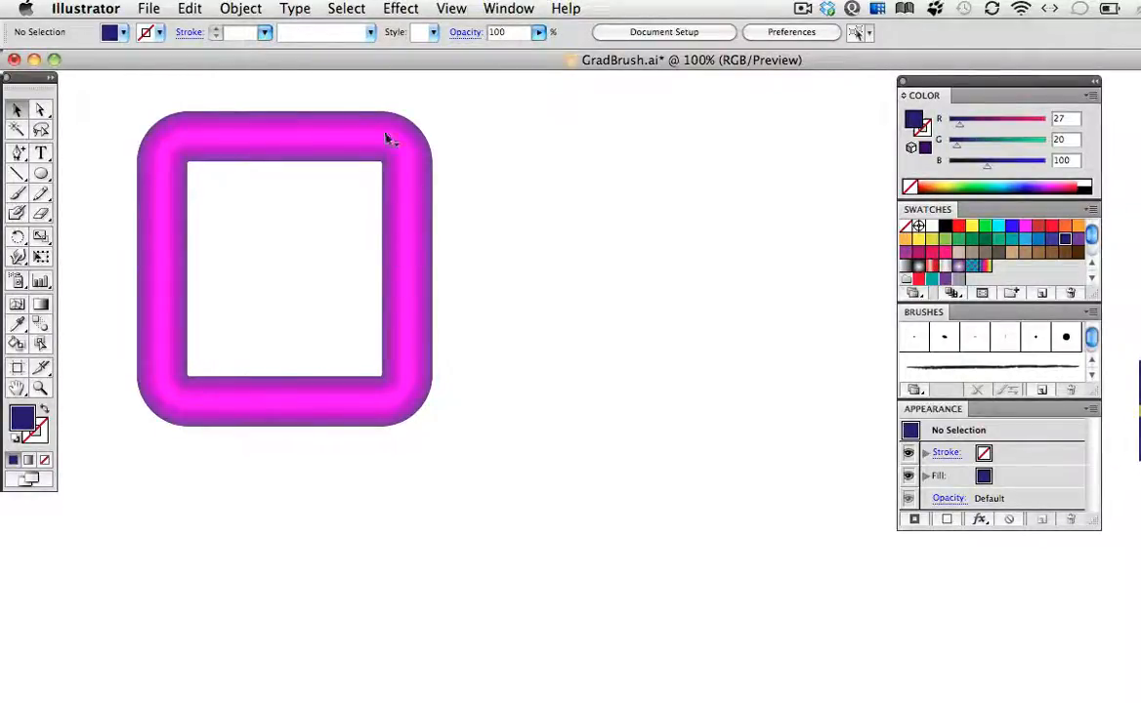
# Draw a dark blue rectangle about 264 by 88 px beside the magenta frame and paste a copy directly in front
pyautogui.click(42, 173)
pyautogui.moveTo(47, 175); pyautogui.dragTo(78, 173)
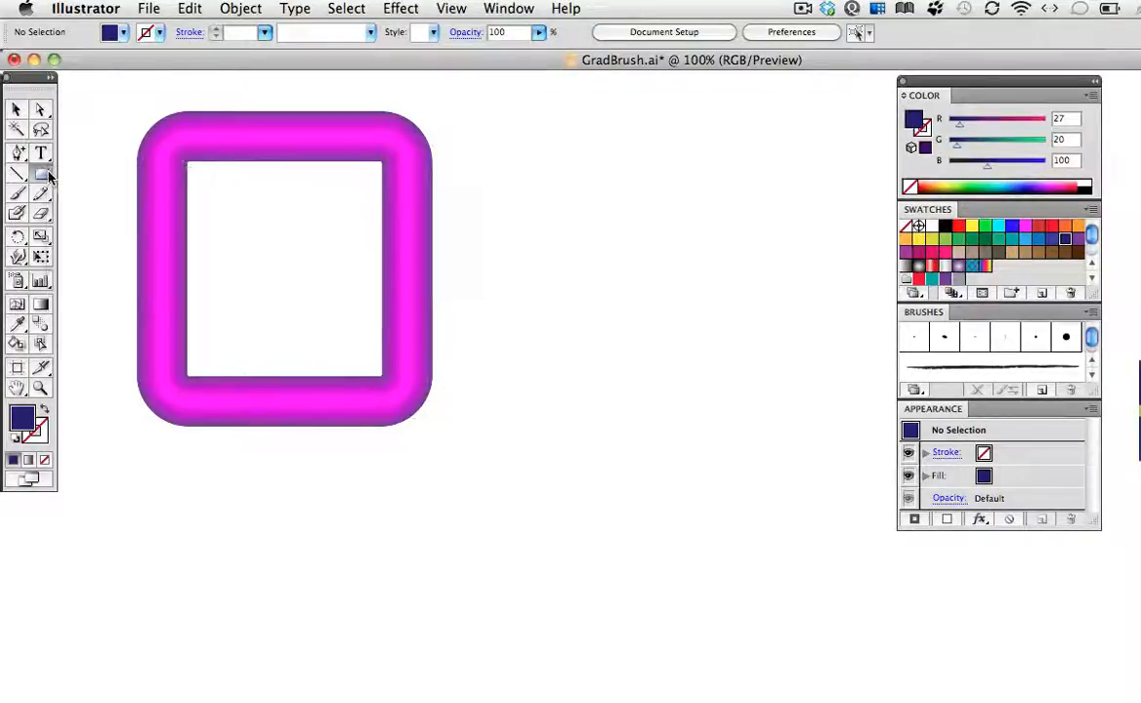
pyautogui.moveTo(496, 225); pyautogui.dragTo(748, 308)
pyautogui.press('super+c')
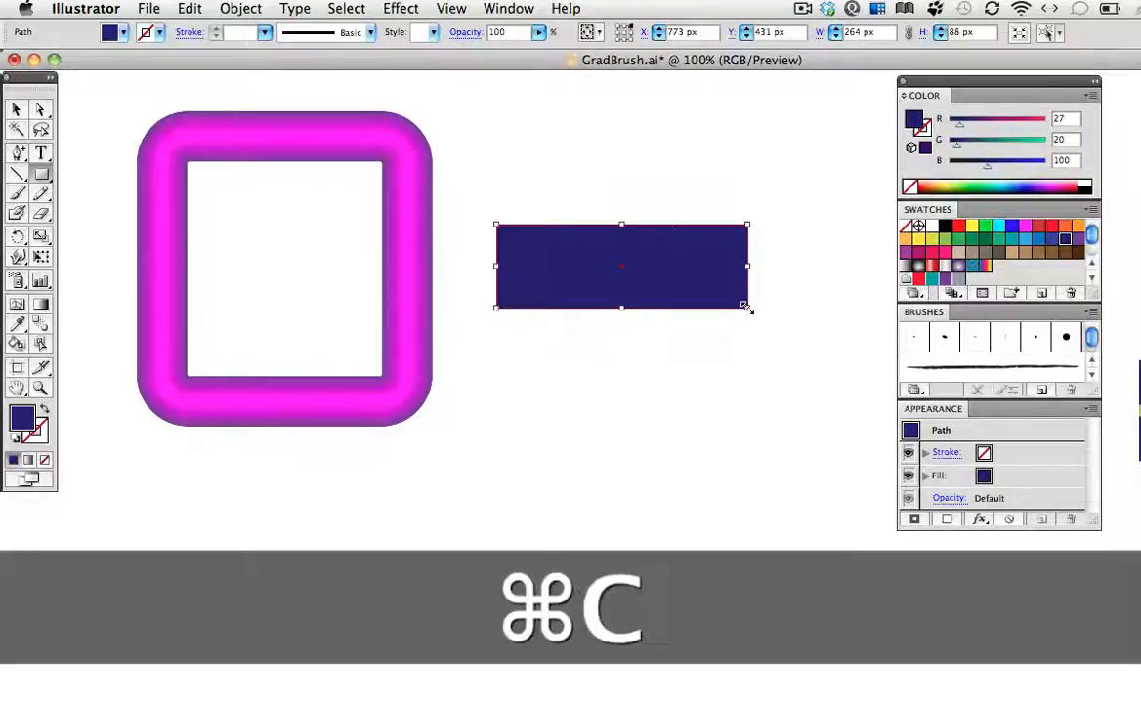
pyautogui.press('super+f')
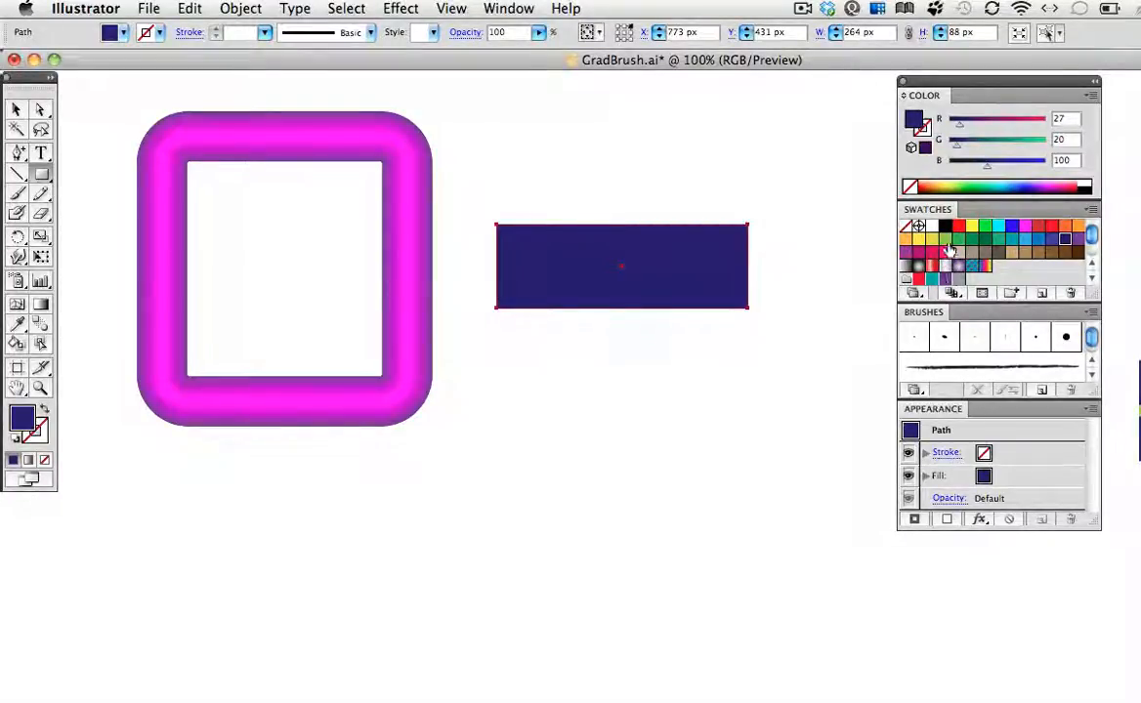
# Fill the front rectangle copy with light green and shrink it to a centred strip about 14 px high
pyautogui.click(945, 239)
pyautogui.press('v')
pyautogui.moveTo(621, 307); pyautogui.dragTo(622, 255)
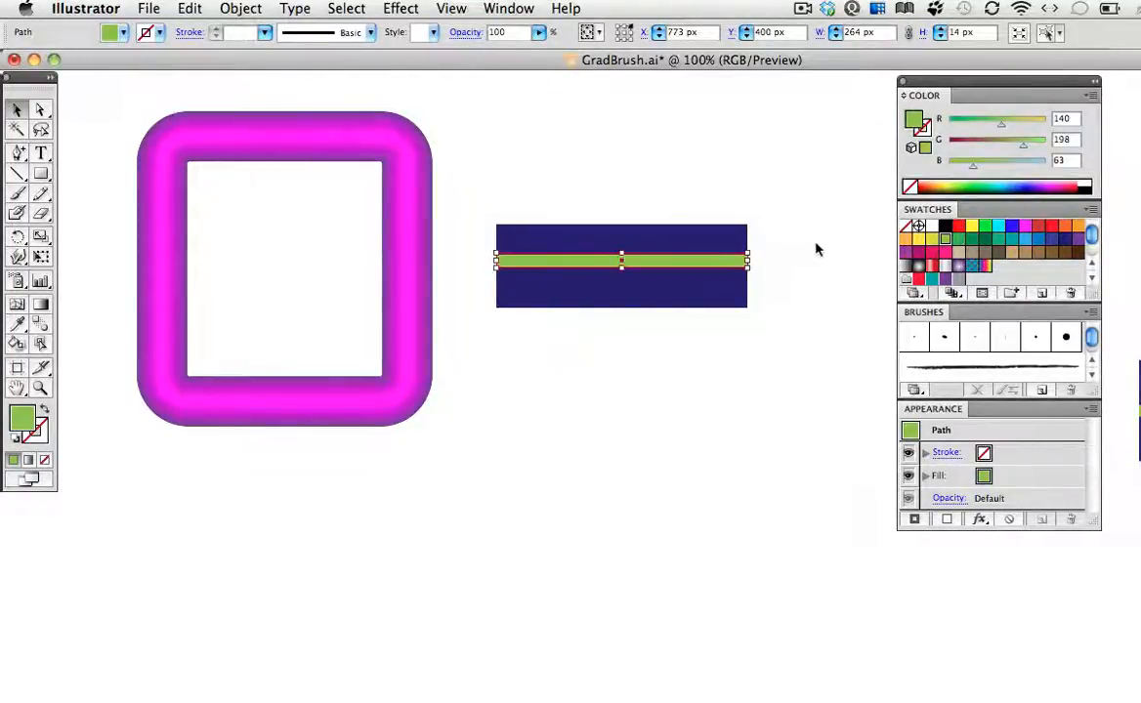
# Select the dark blue rectangle together with the green strip and make a blend between them
pyautogui.moveTo(814, 245); pyautogui.dragTo(736, 290)
pyautogui.click(246, 8)
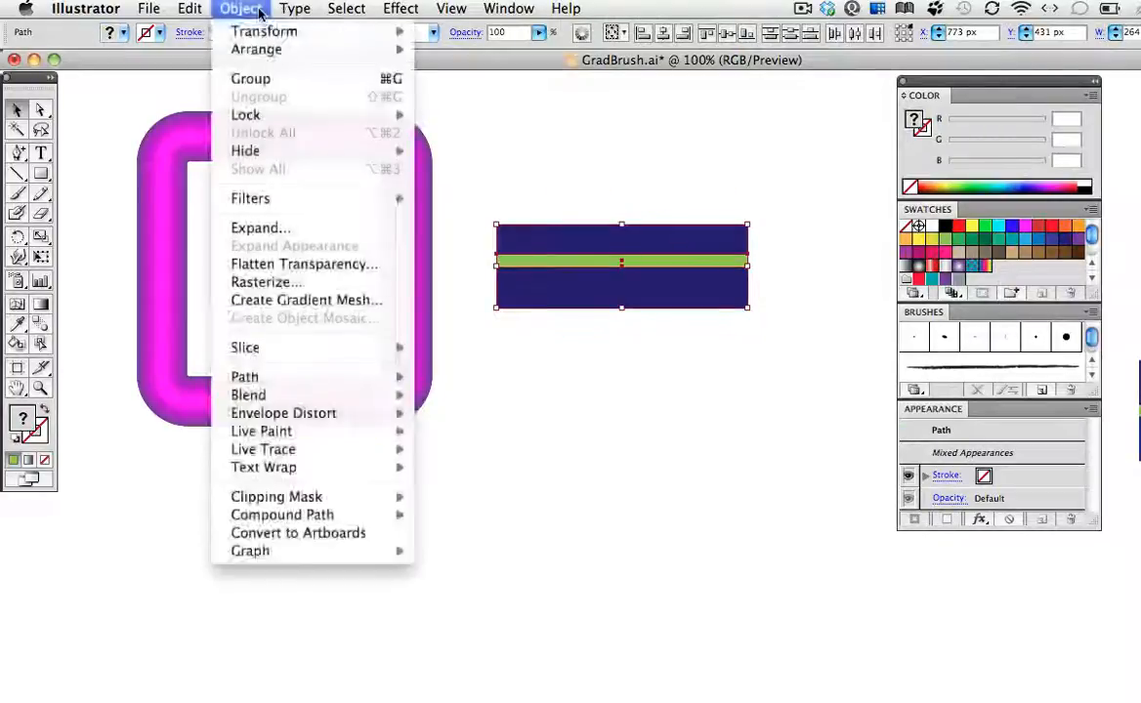
pyautogui.moveTo(333, 394)
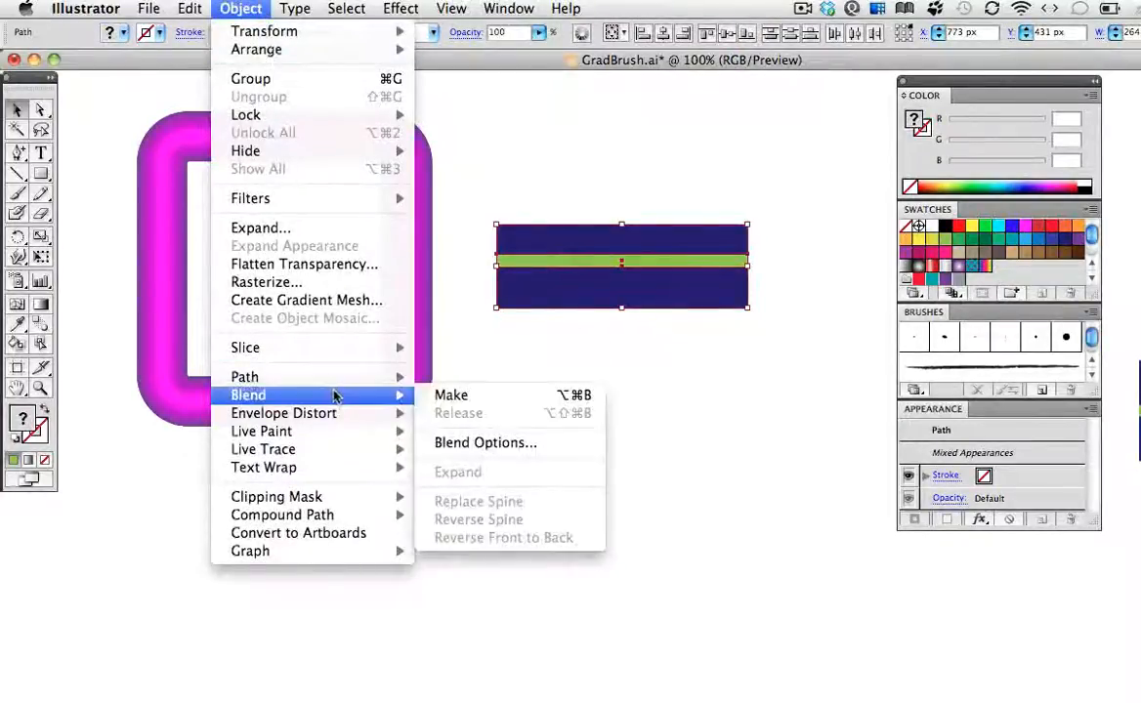
pyautogui.click(439, 395)
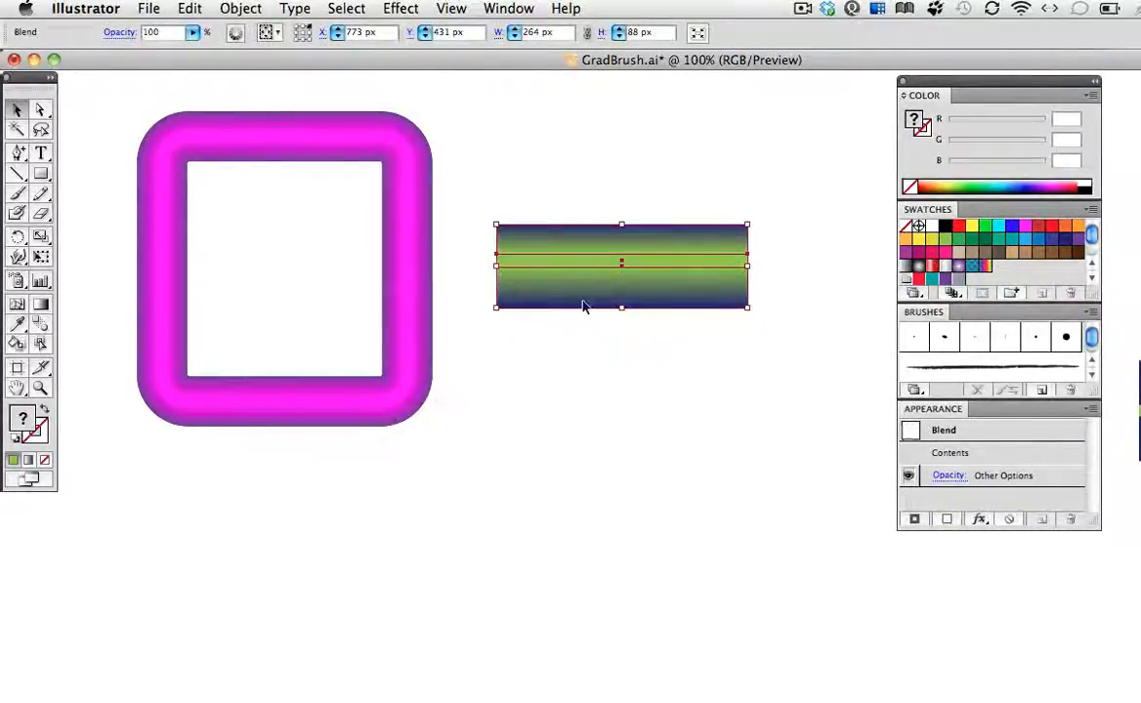
# Define the green-and-blue blend as an art brush named Neon and apply it to an ellipse about 283 by 321 px
pyautogui.moveTo(577, 276); pyautogui.dragTo(603, 292)
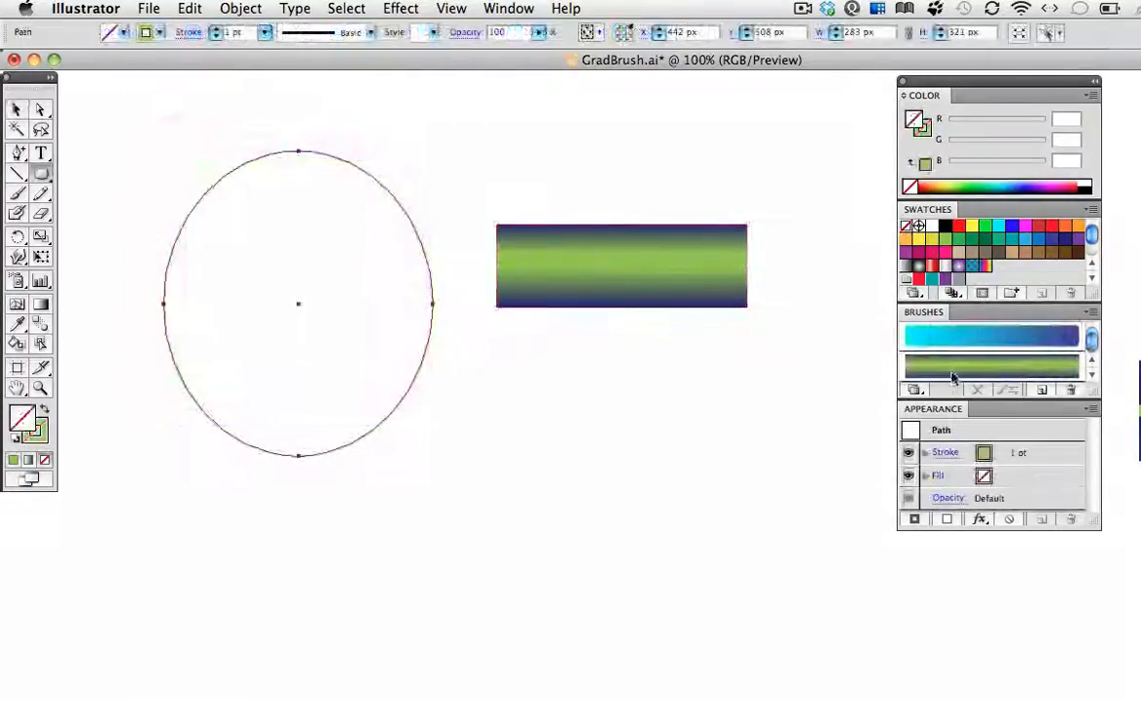
pyautogui.click(952, 377)
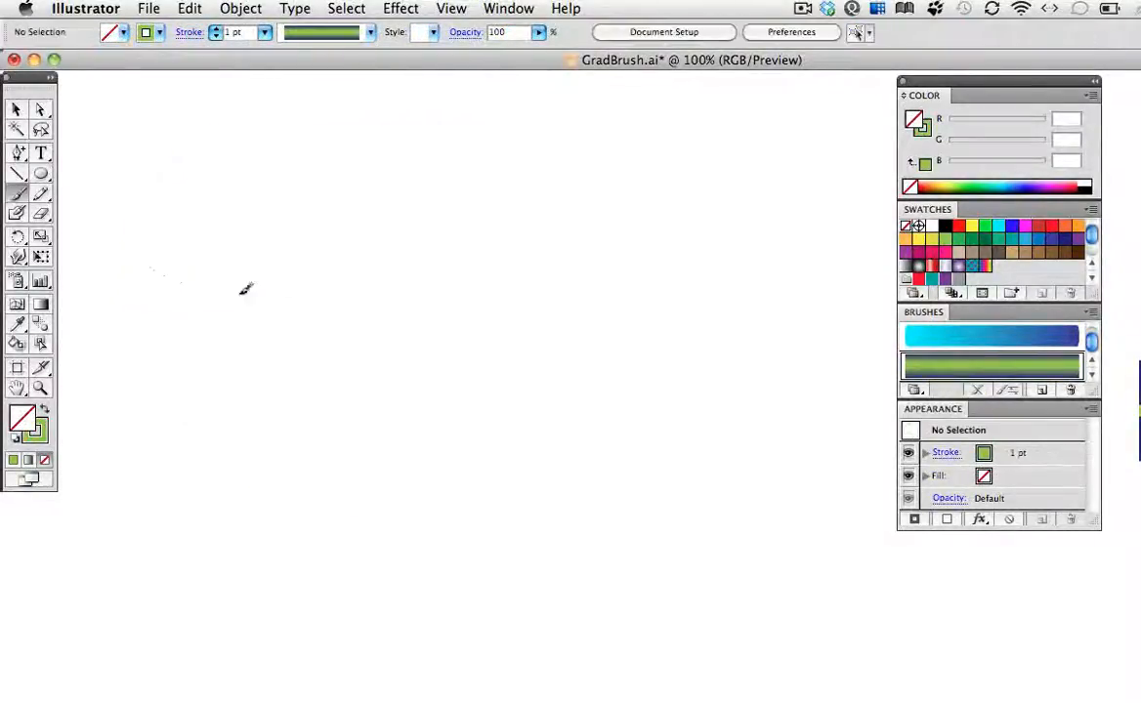
# Paint a freehand looping stroke about 568 by 252 px with the Neon brush and deselect it
pyautogui.moveTo(234, 279)
pyautogui.mouseDown()
pyautogui.moveTo(325, 161)
pyautogui.moveTo(155, 350)
pyautogui.moveTo(361, 354)
pyautogui.mouseUp()
pyautogui.moveTo(648, 191)
pyautogui.mouseDown()
pyautogui.moveTo(472, 315)
pyautogui.moveTo(278, 397)
pyautogui.mouseUp()
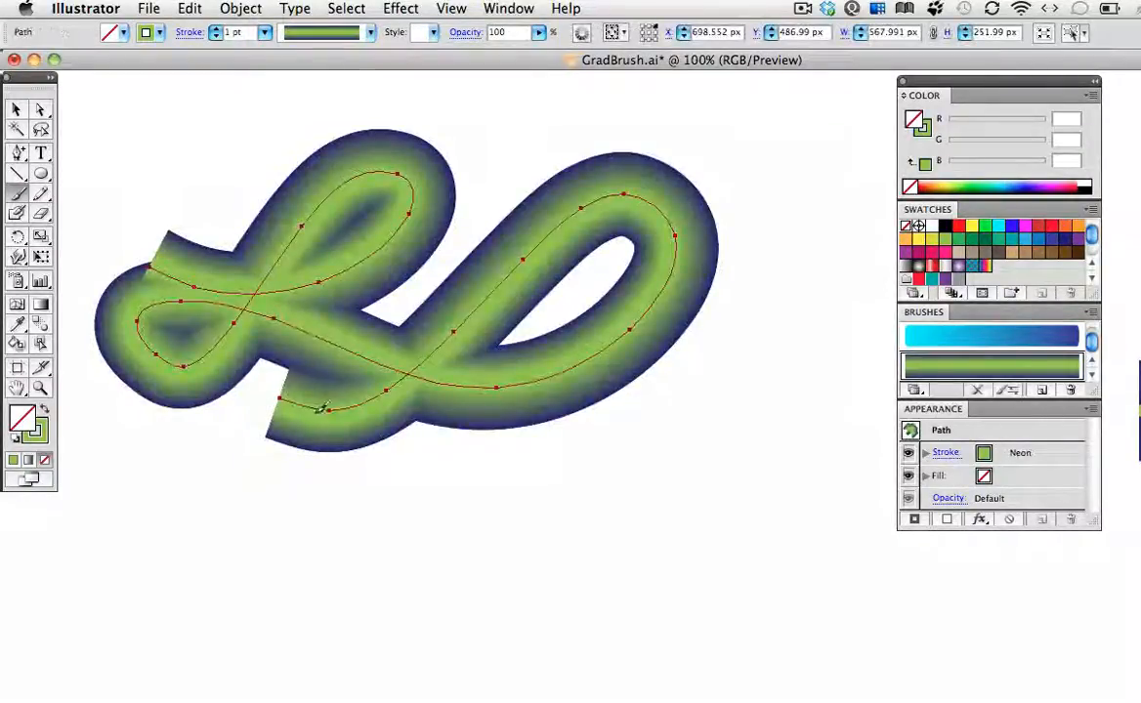
pyautogui.press('super+shift+a')
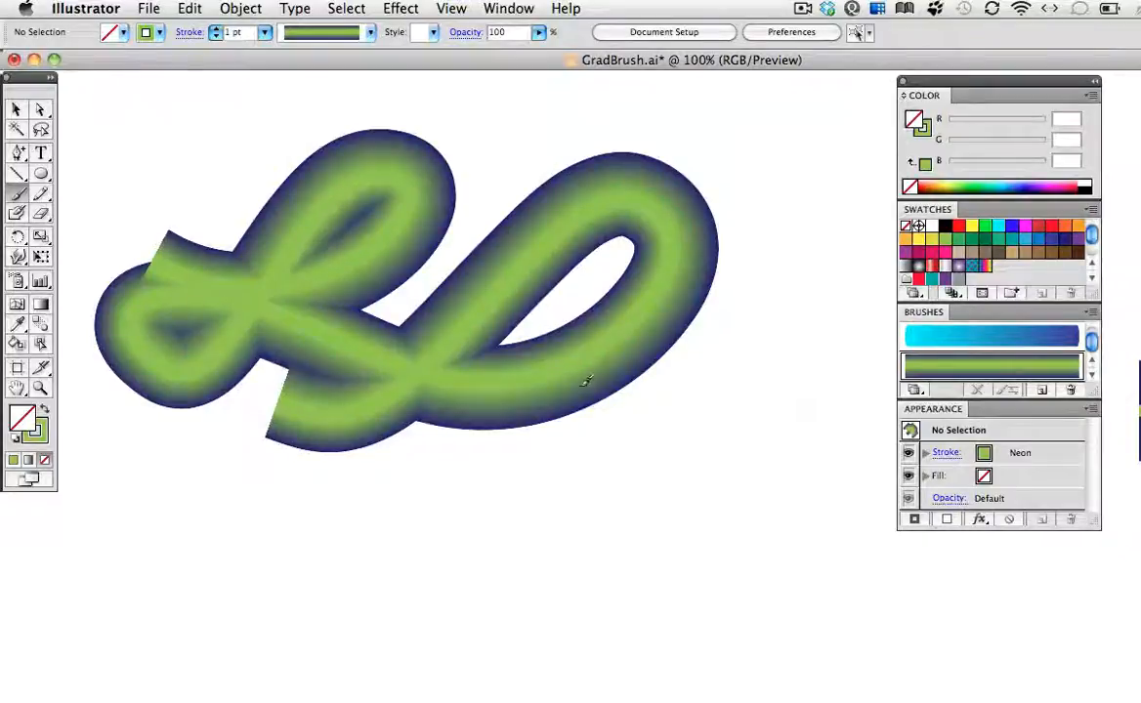